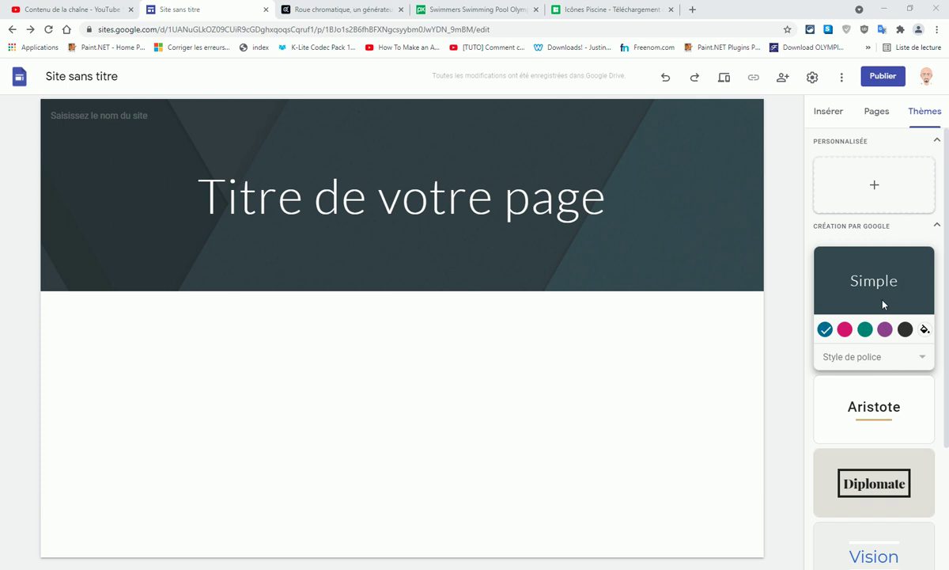
Step: Start a new custom theme and name it "piscine"
scroll(885, 312, down, 2)
scroll(897, 356, down, 1)
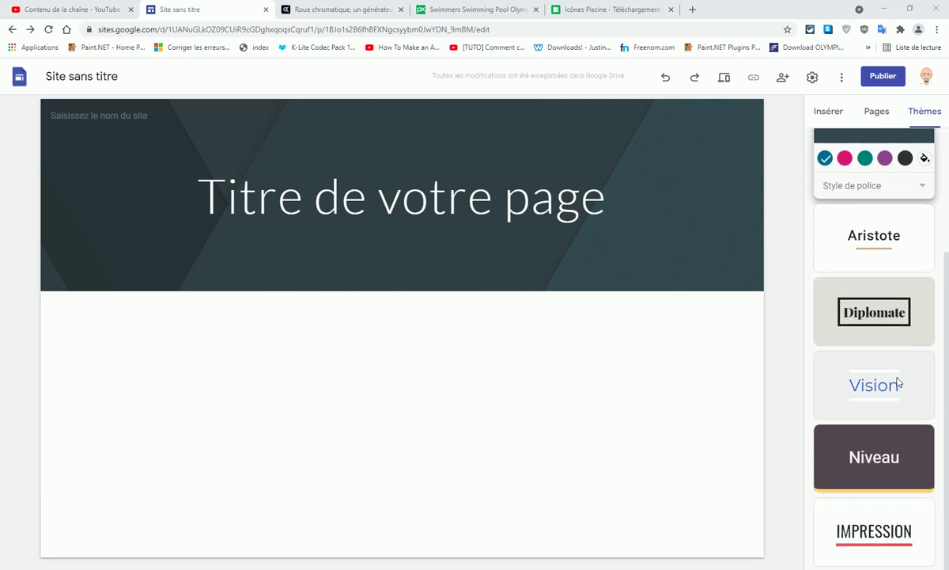
scroll(910, 348, up, 3)
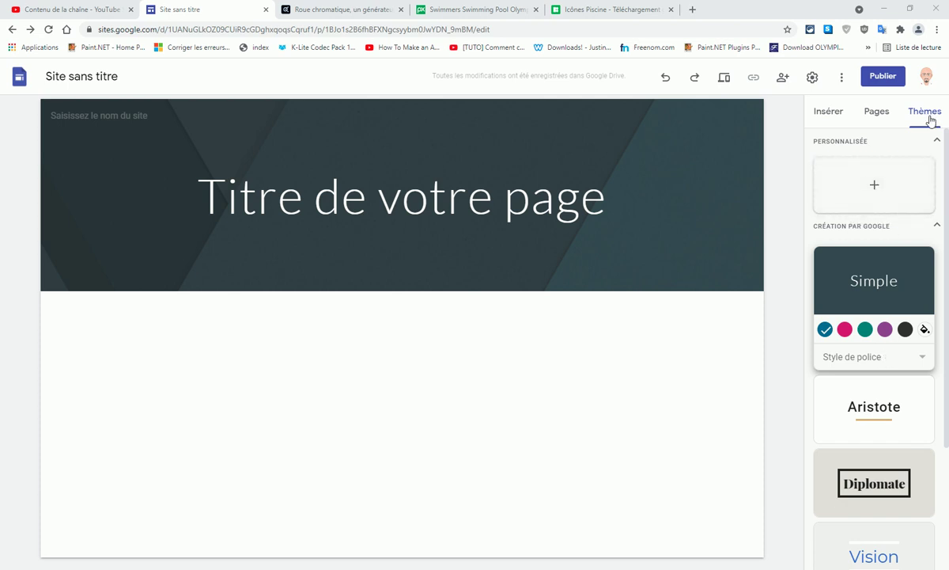
click(874, 184)
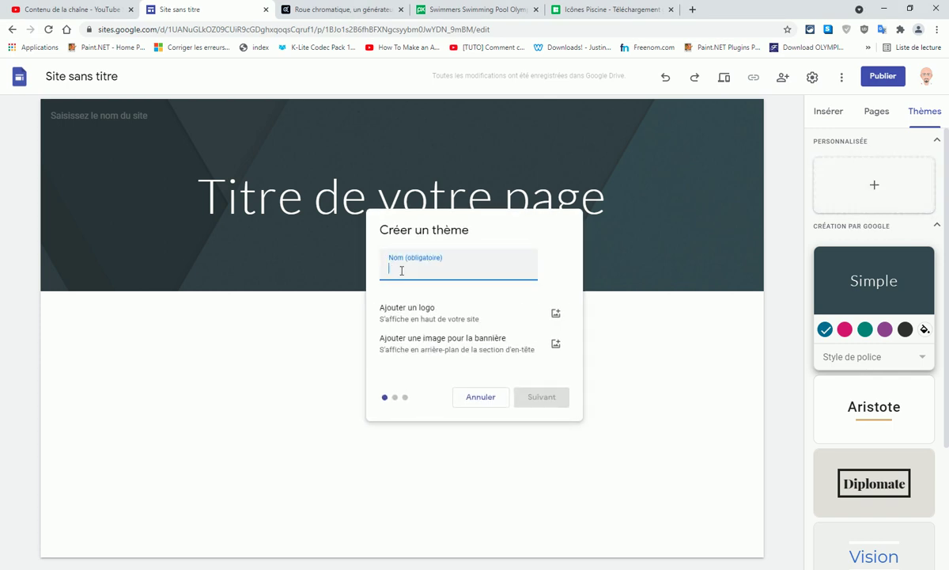
text(piscine)
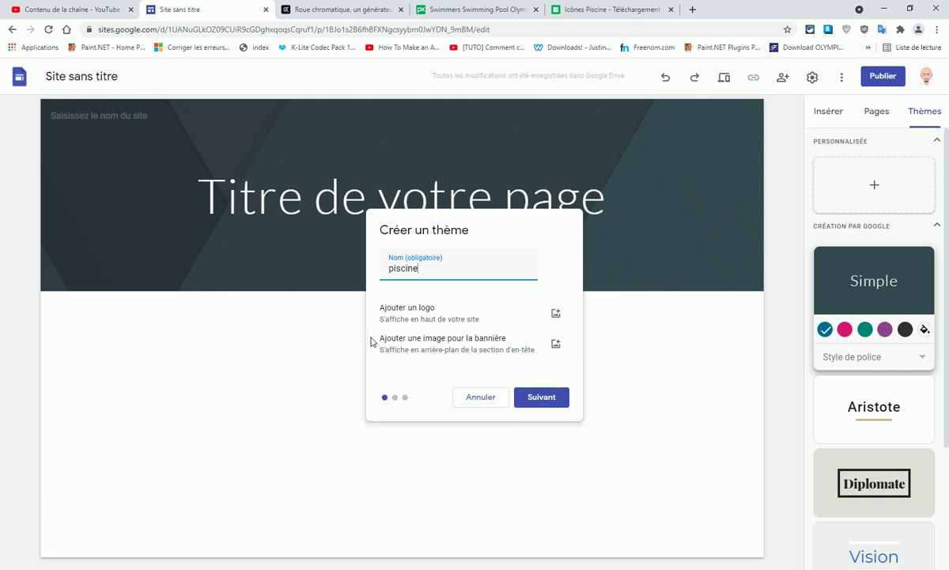
Step: Import the desktop image swimmers-g1b3c1b8ff_1280 as the theme's banner image
click(555, 343)
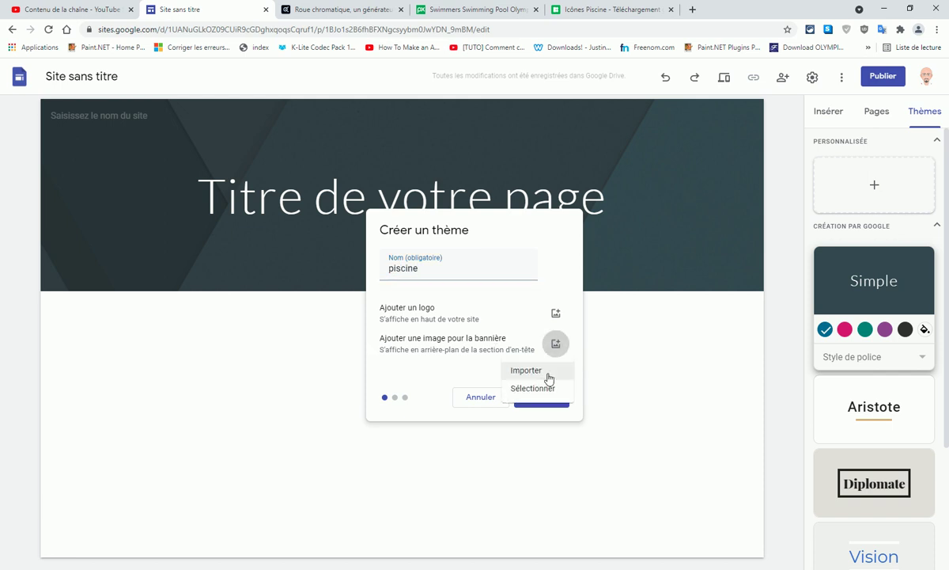
click(547, 372)
click(769, 107)
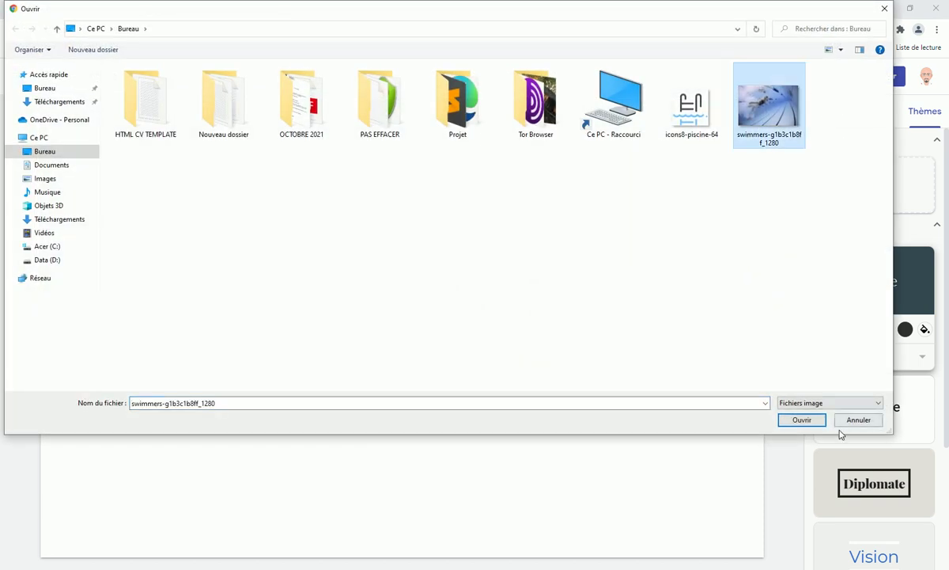
click(806, 424)
Step: Import the desktop image icons8-piscine-64 as the theme's logo
click(555, 313)
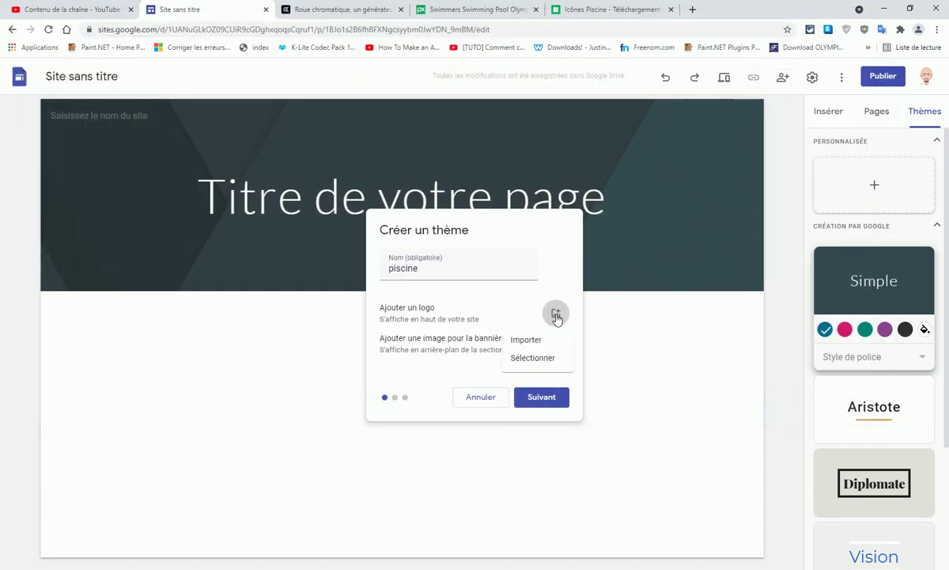
click(549, 340)
click(691, 111)
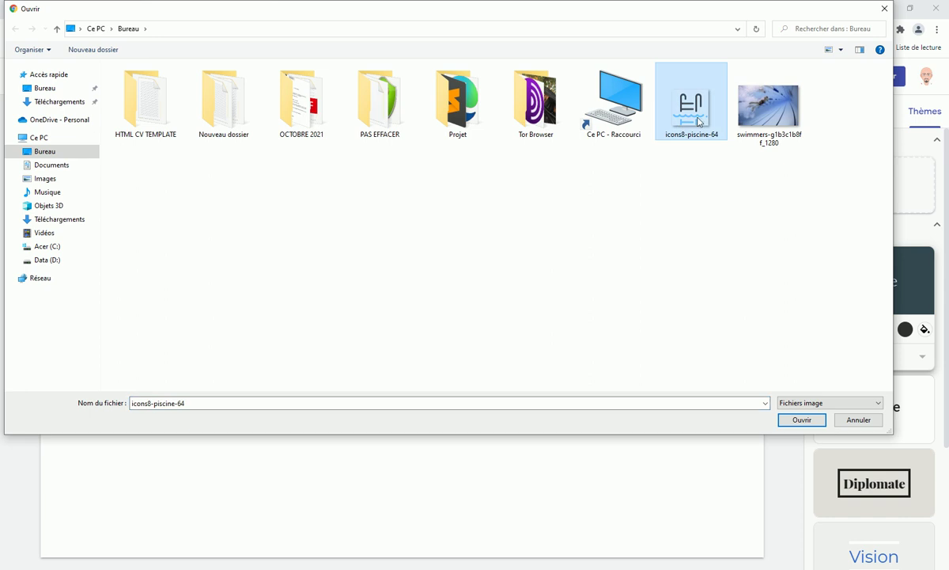
click(807, 423)
Step: Choose the pale yellow and blue color palette for the theme and open its specific color settings
click(542, 396)
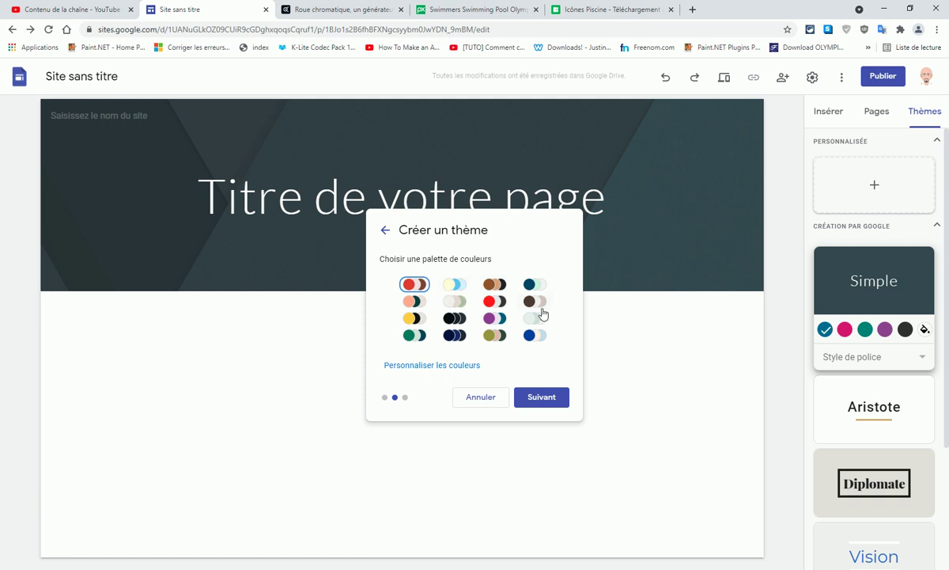
click(455, 289)
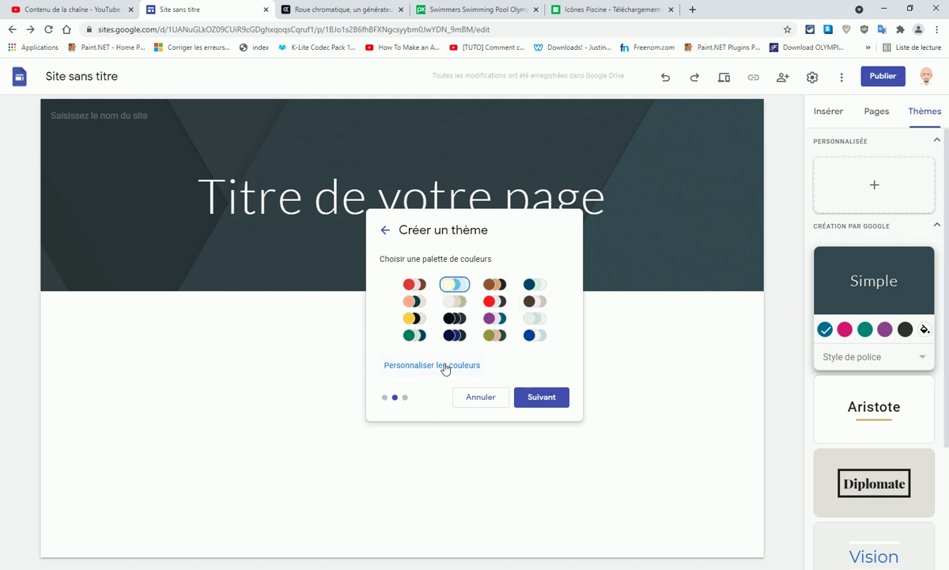
click(400, 366)
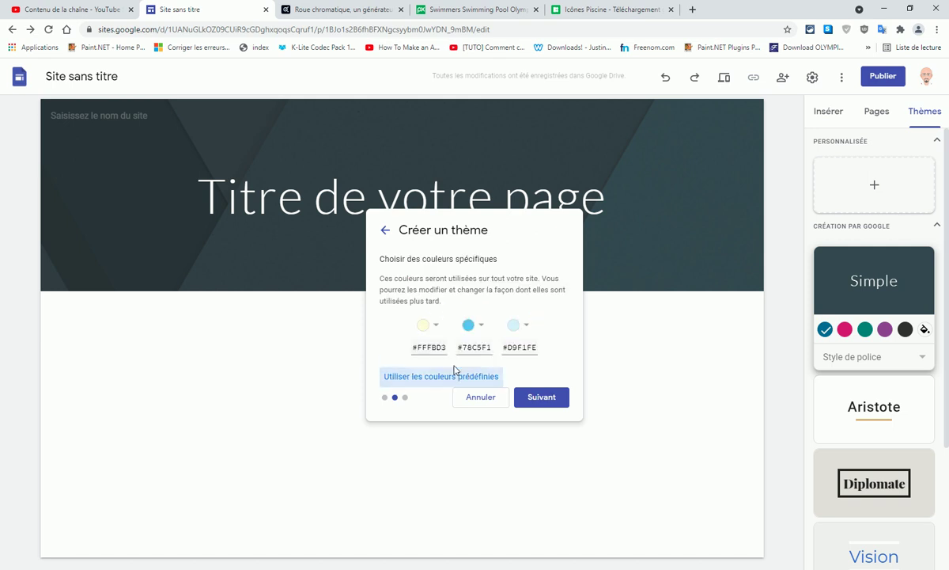
click(526, 325)
click(625, 383)
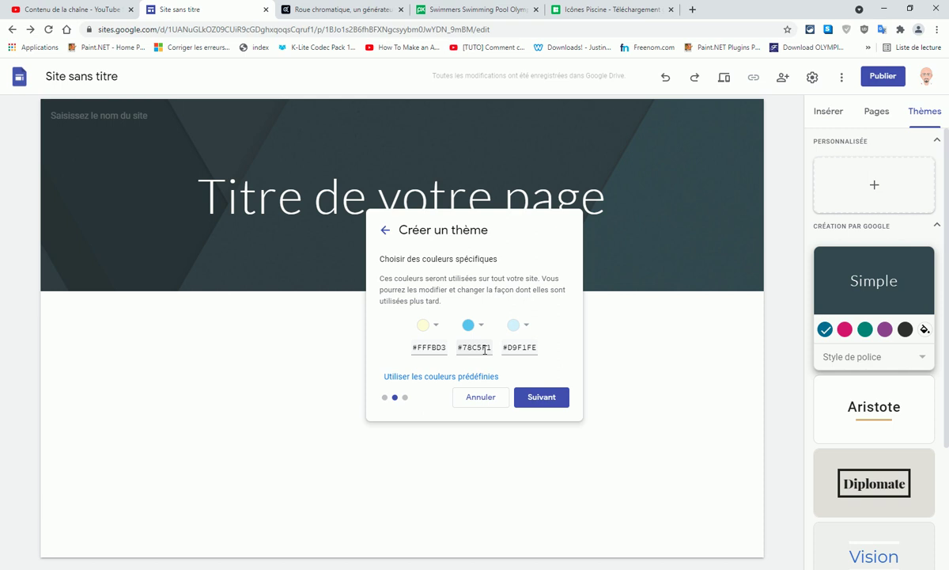
Step: Switch to the Adobe Color wheel and adjust its markers so that color D becomes #93C0E0
click(310, 10)
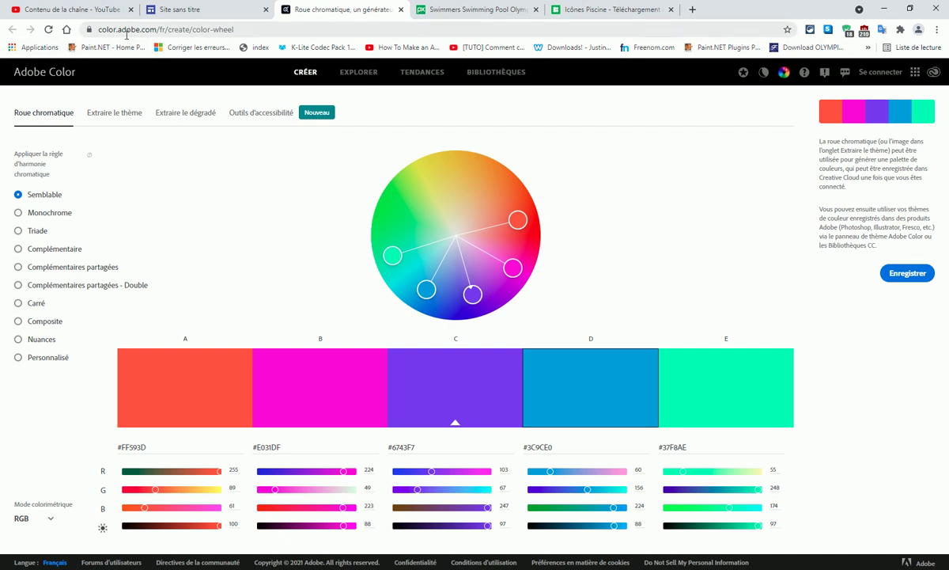
drag(427, 289, 396, 233)
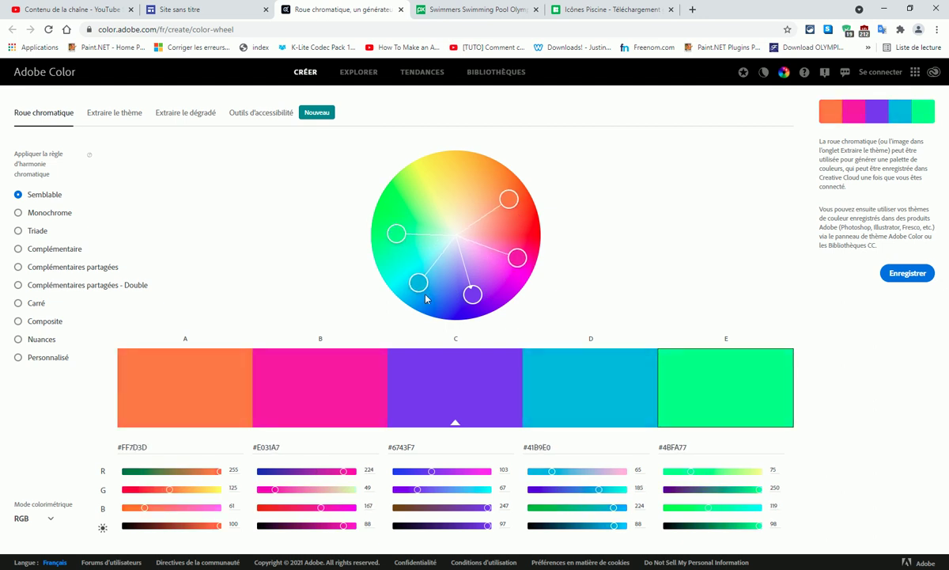
drag(421, 282, 441, 260)
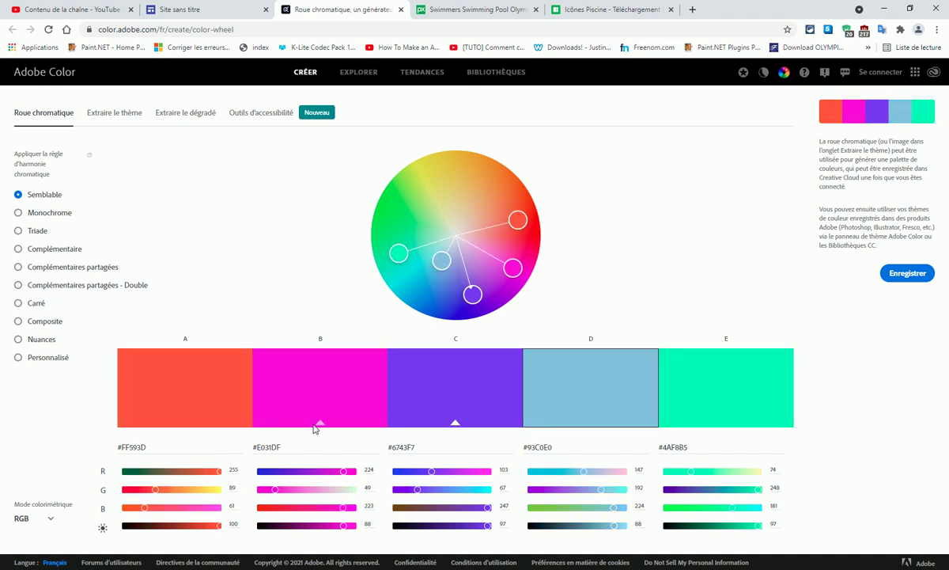
Step: Copy color B's hex code #E031DF and return to the Google Sites theme setup
drag(287, 445, 261, 447)
right_click(261, 445)
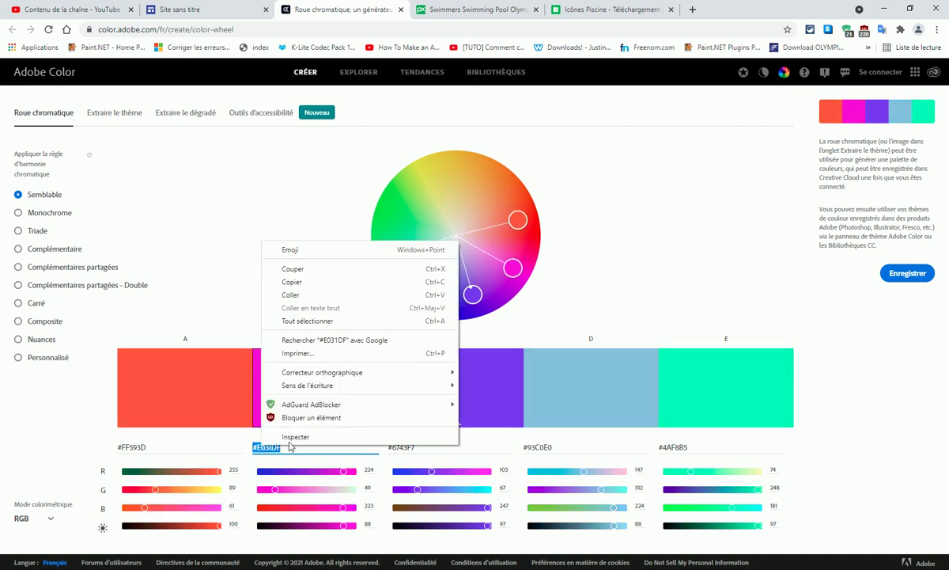
click(330, 283)
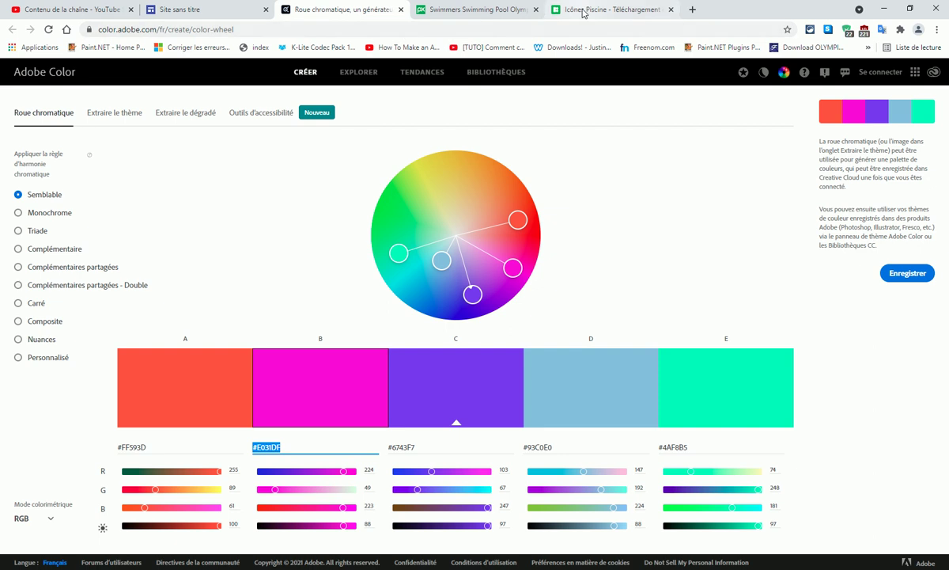
click(202, 9)
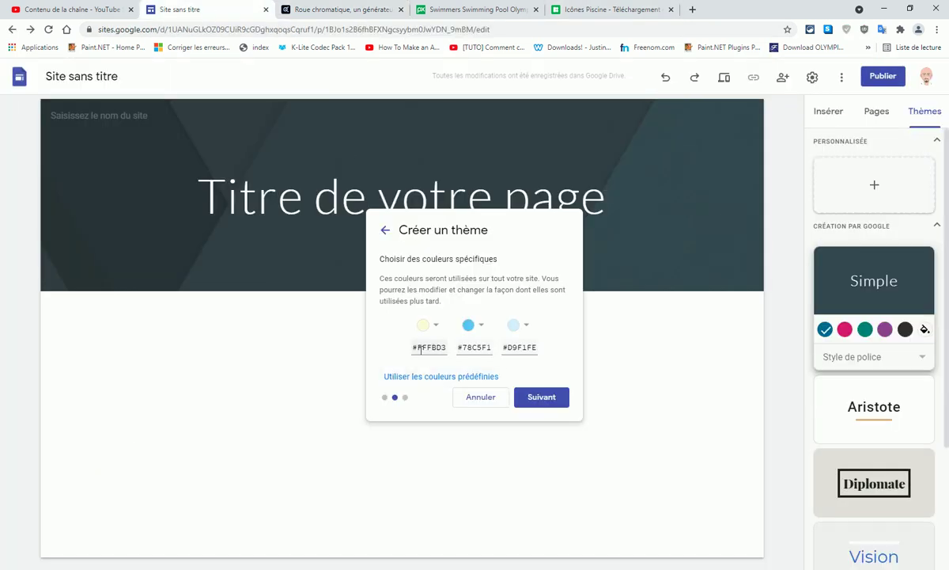
Step: Create the theme with Lato for titles and Roboto for body text, and set the page header type to Couverture
click(542, 398)
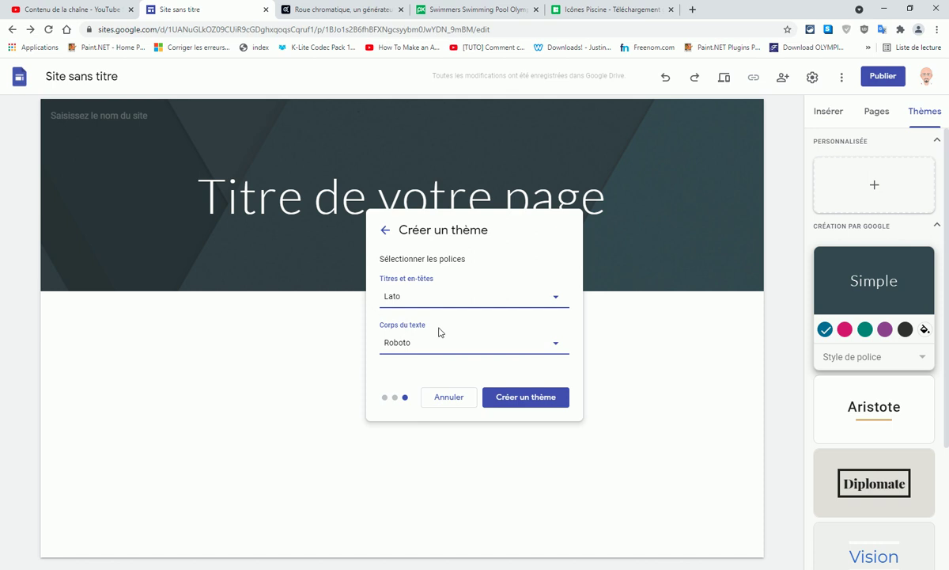
click(538, 405)
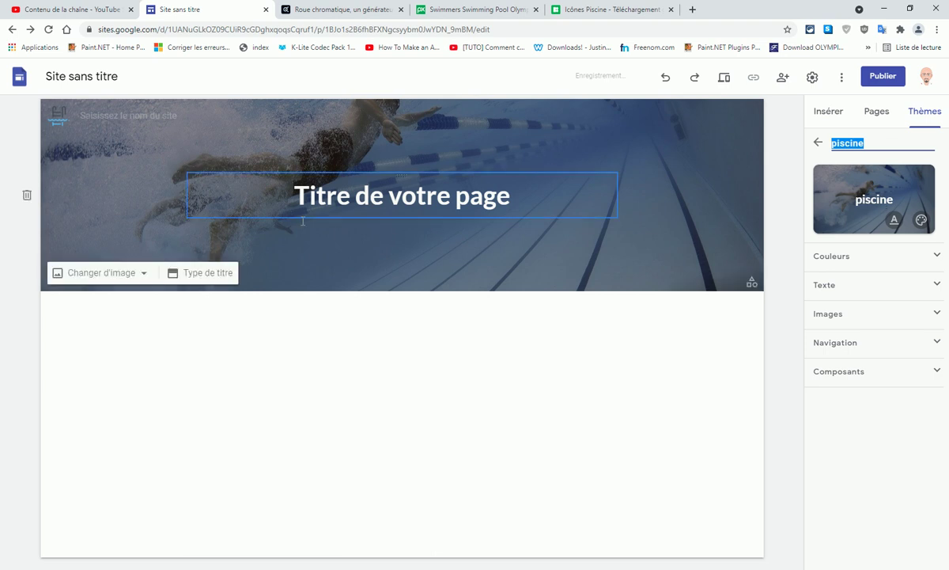
click(187, 277)
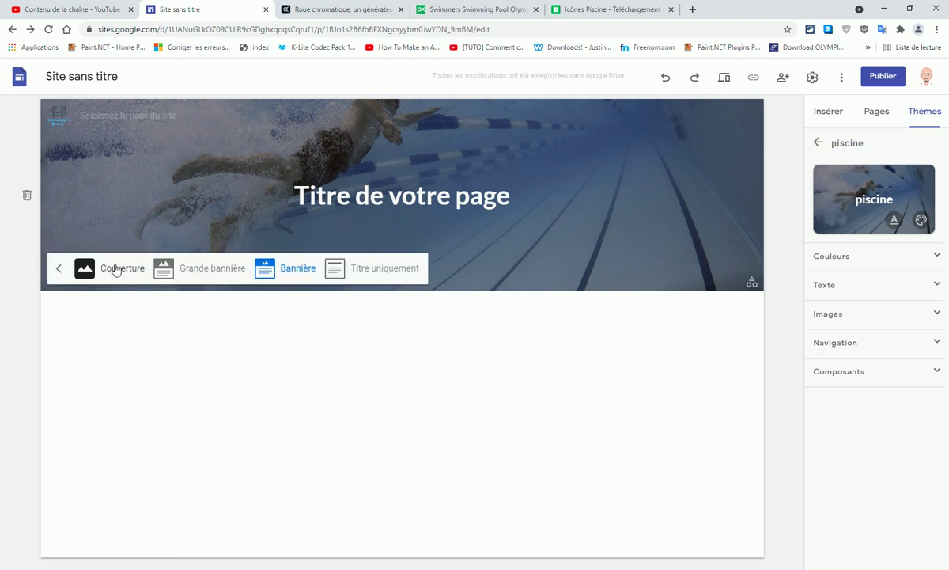
click(111, 273)
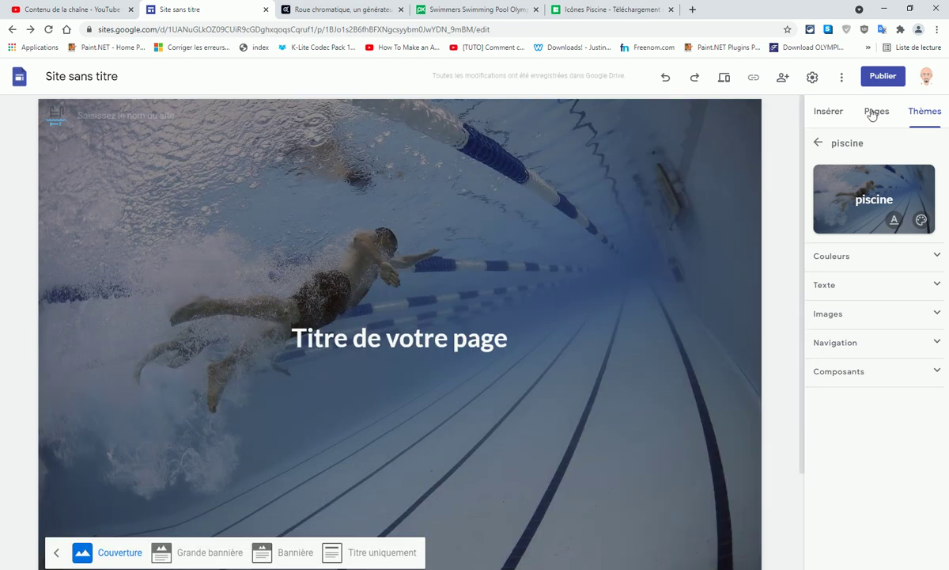
Step: Publish the site under the web address "piscine-test"
click(883, 81)
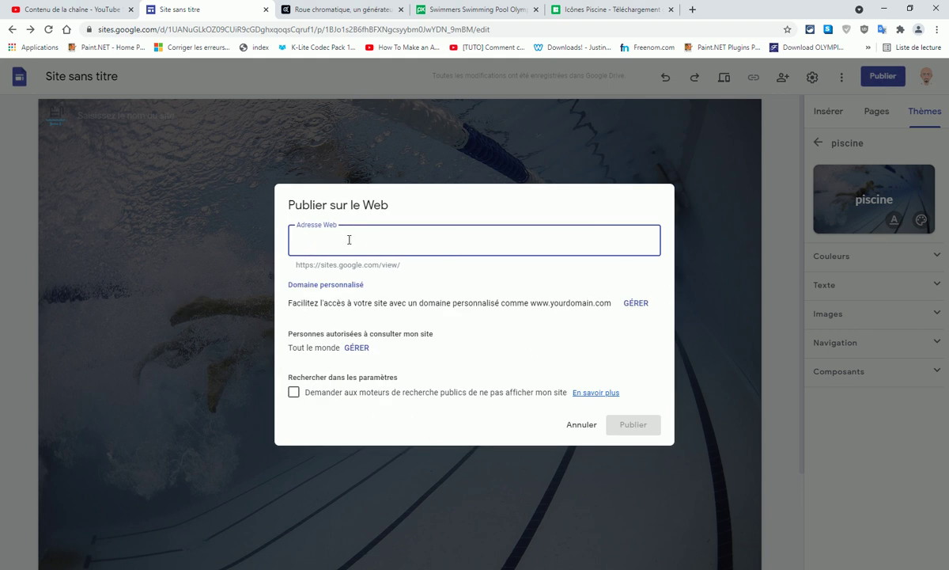
text(piscine-test)
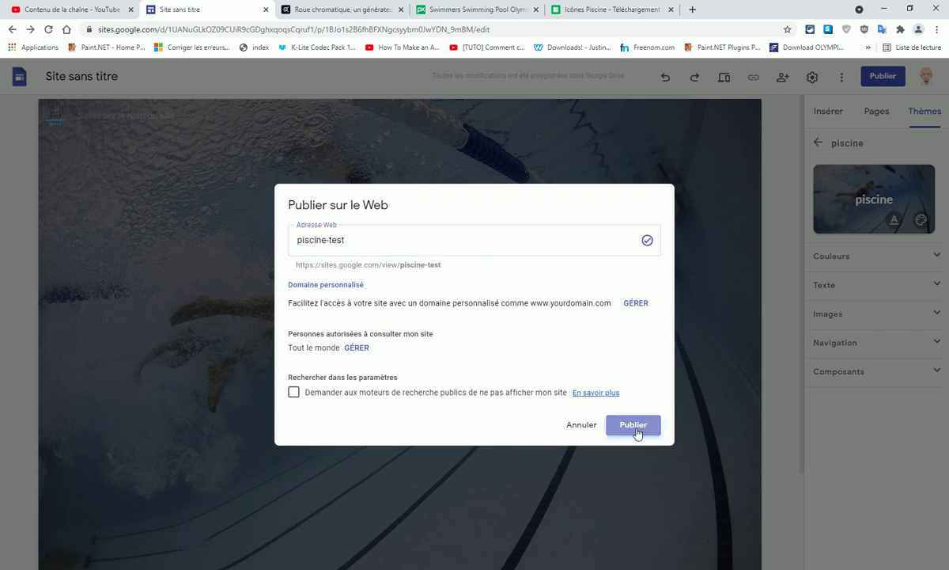
click(634, 428)
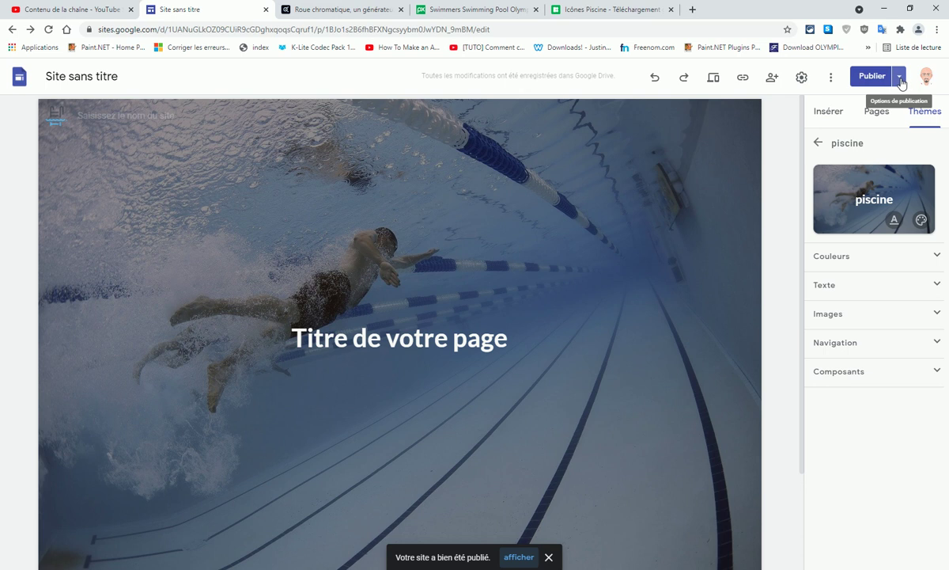
Step: Check the publishing options, preview the site at large-screen and phone sizes, and return to the editor
click(900, 77)
click(739, 96)
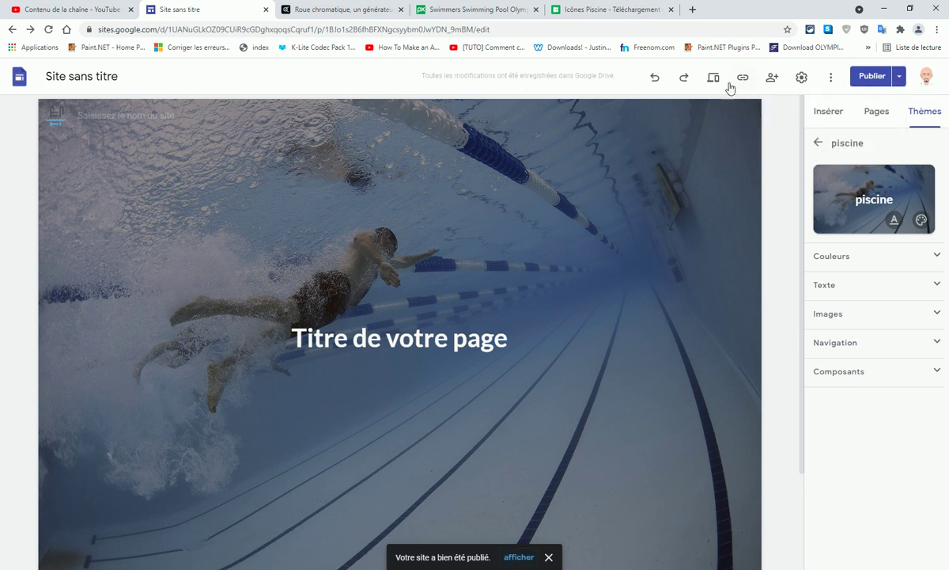
click(713, 76)
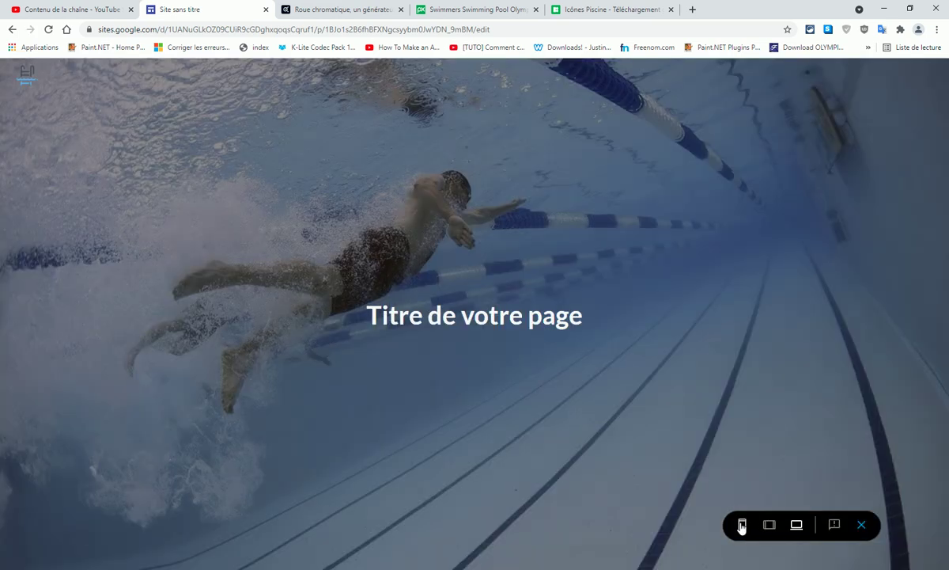
click(742, 525)
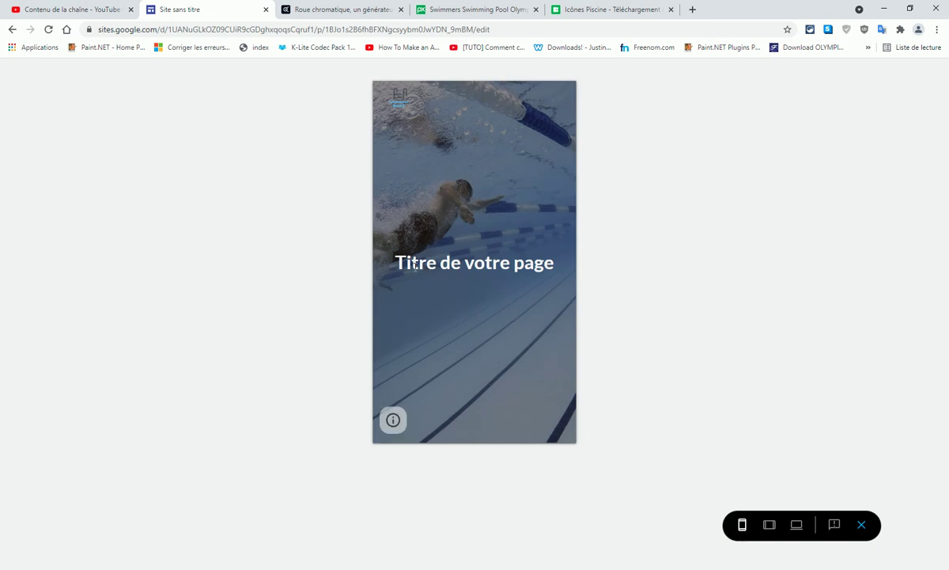
click(861, 524)
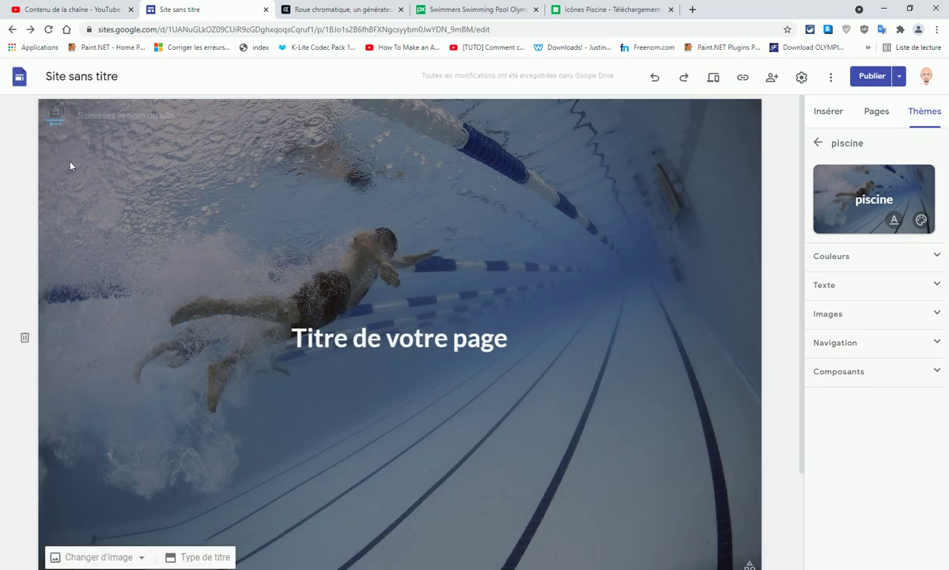
Step: Replace the page title in the header with "Apprendre à Nager"
click(293, 338)
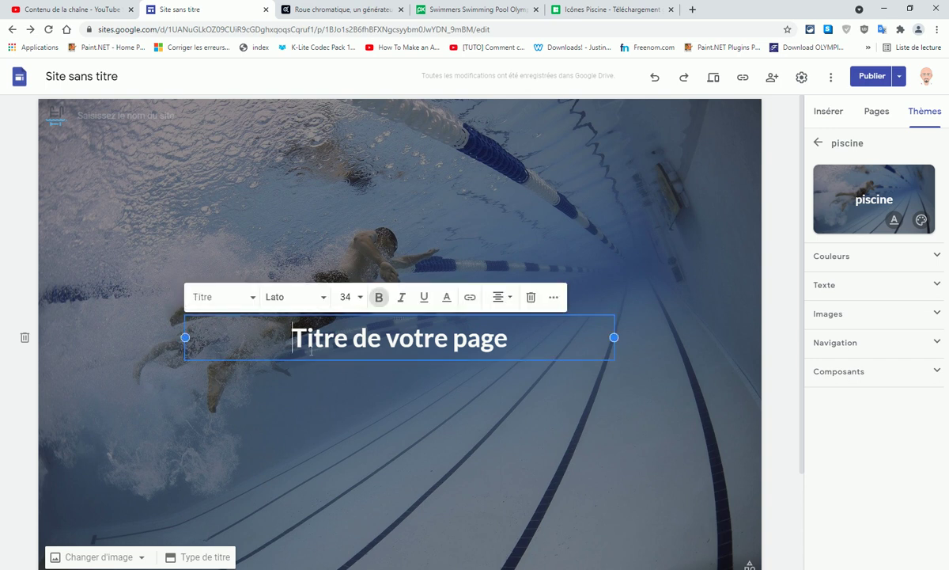
drag(293, 338, 527, 338)
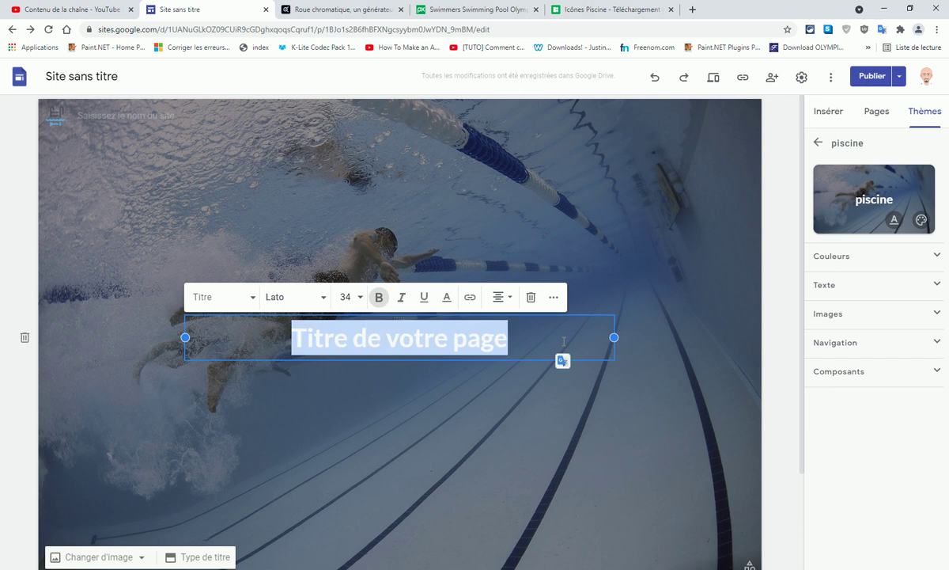
text(Ap)
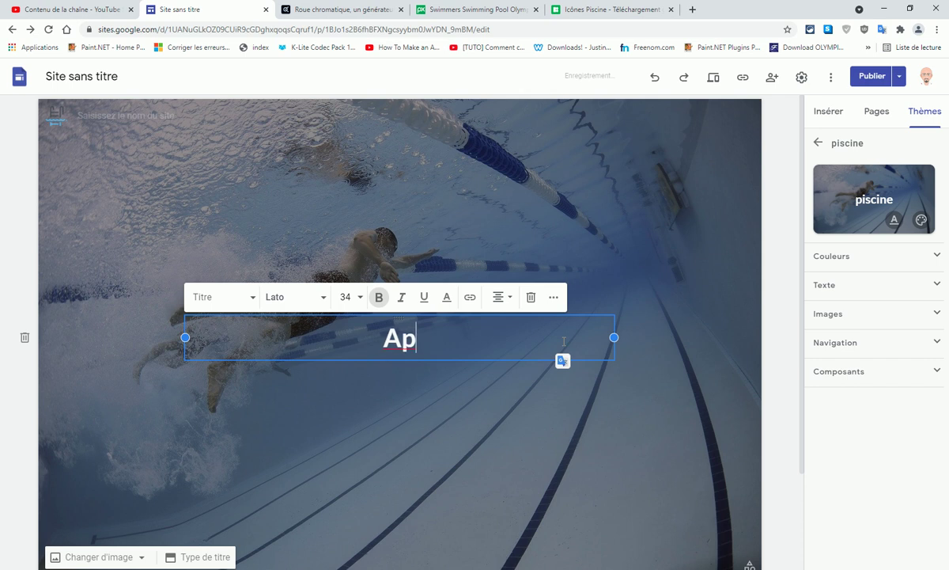
text(prendre à Nager)
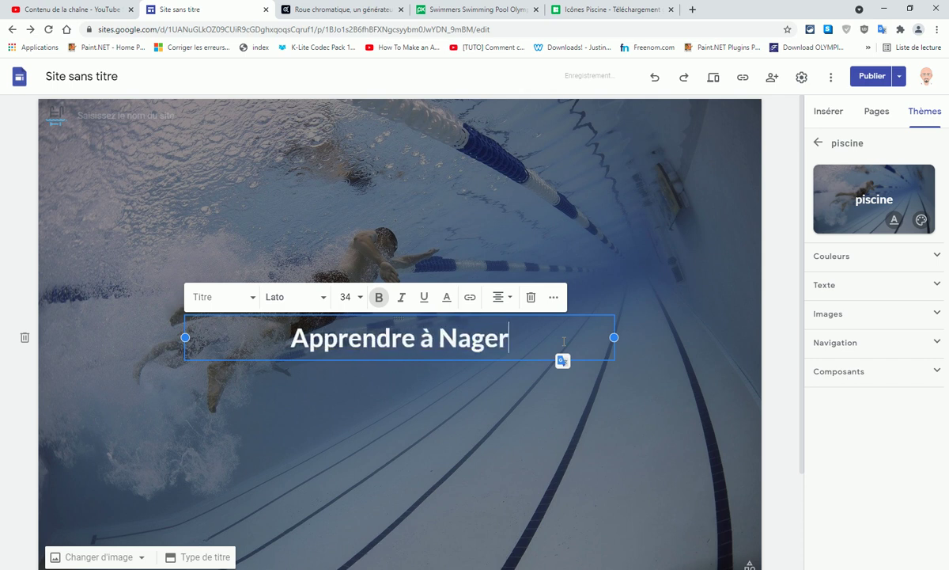
Step: Insert an empty text box in the header below the page title
click(516, 394)
click(366, 389)
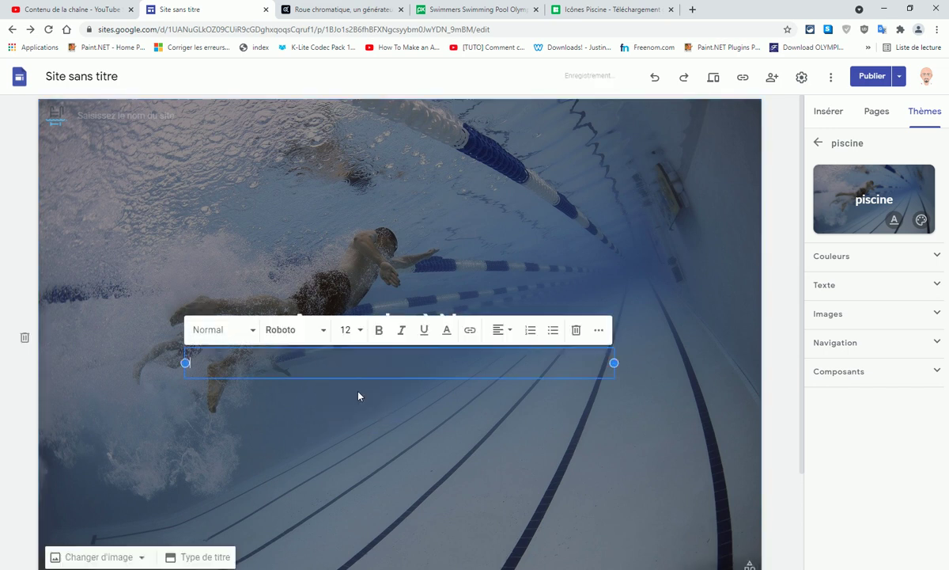
click(403, 453)
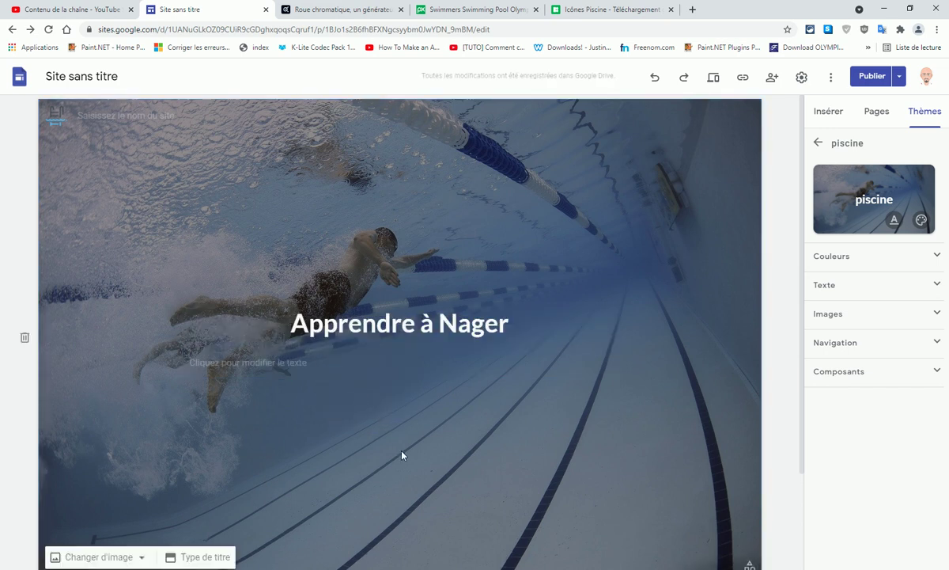
Step: Enter "Avec nos experts" in the text box below the header title and centre it
click(305, 366)
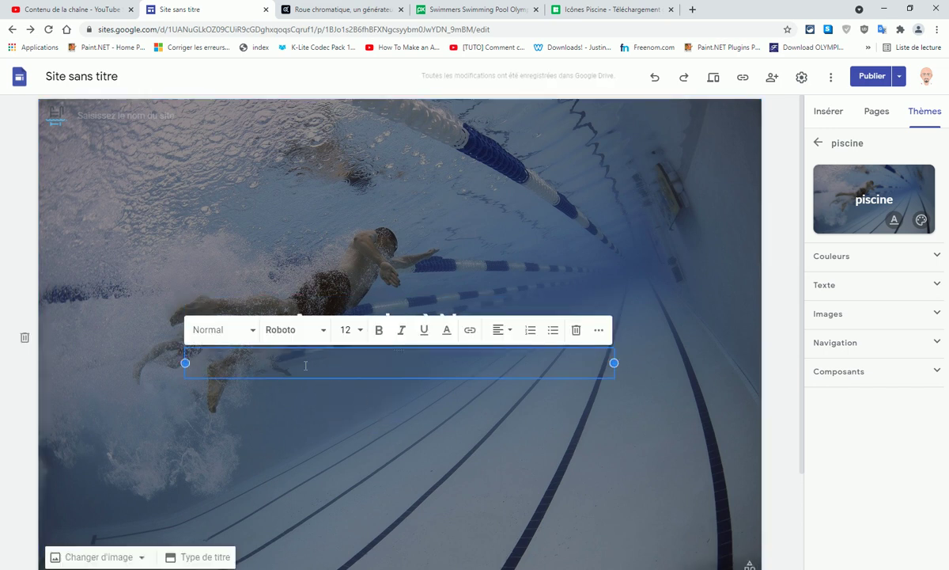
text(Avec nos experts)
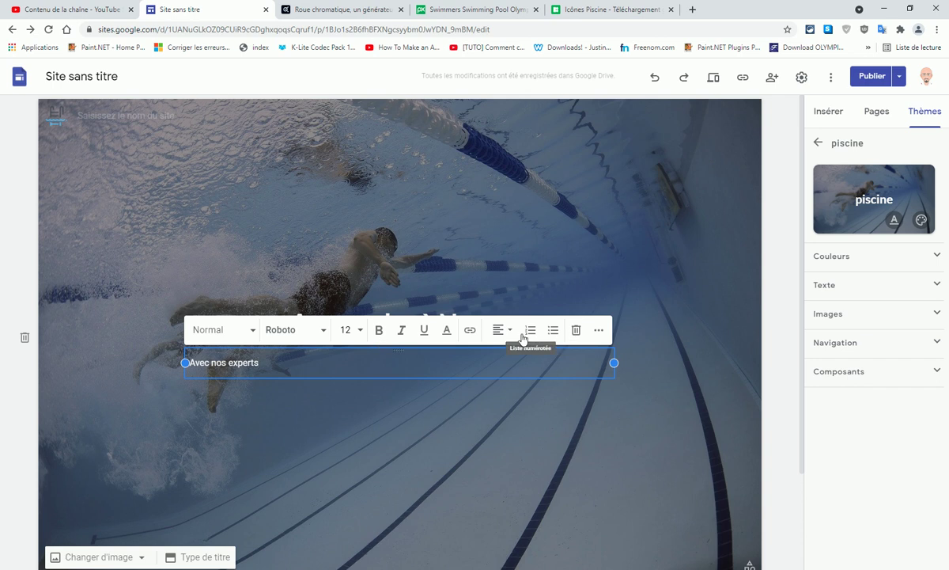
click(498, 329)
click(501, 365)
click(414, 431)
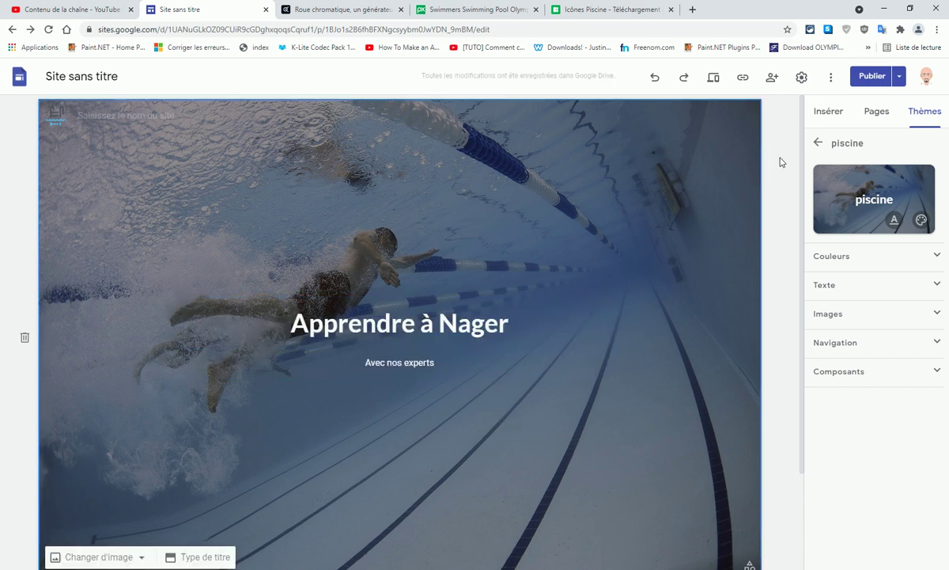
Step: Publish the header text changes, preview the site at phone size, and return to the editor
click(870, 76)
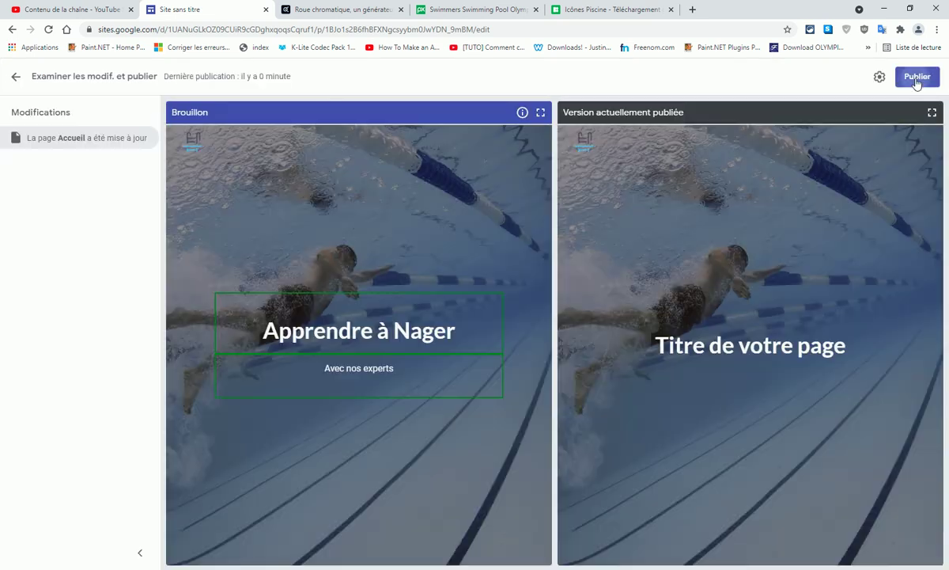
click(917, 77)
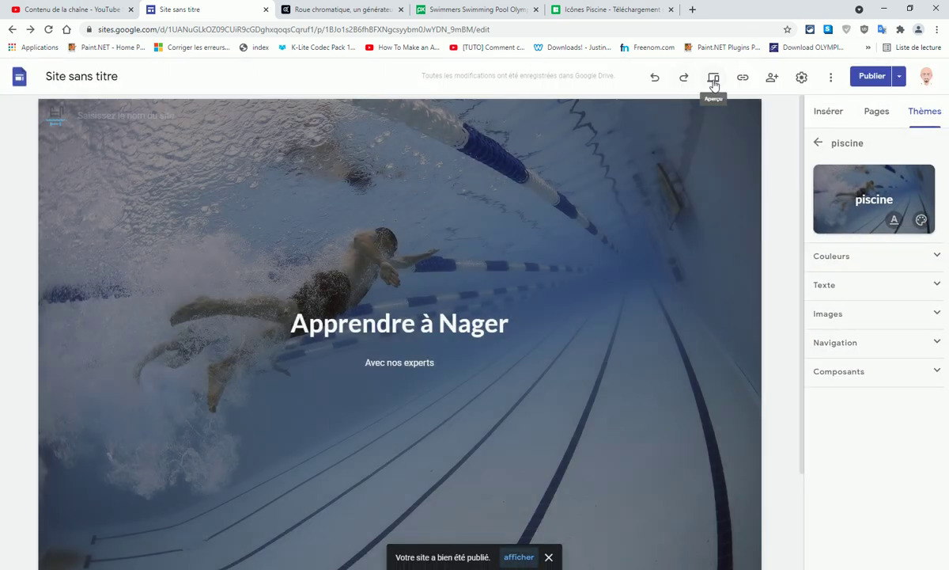
click(714, 79)
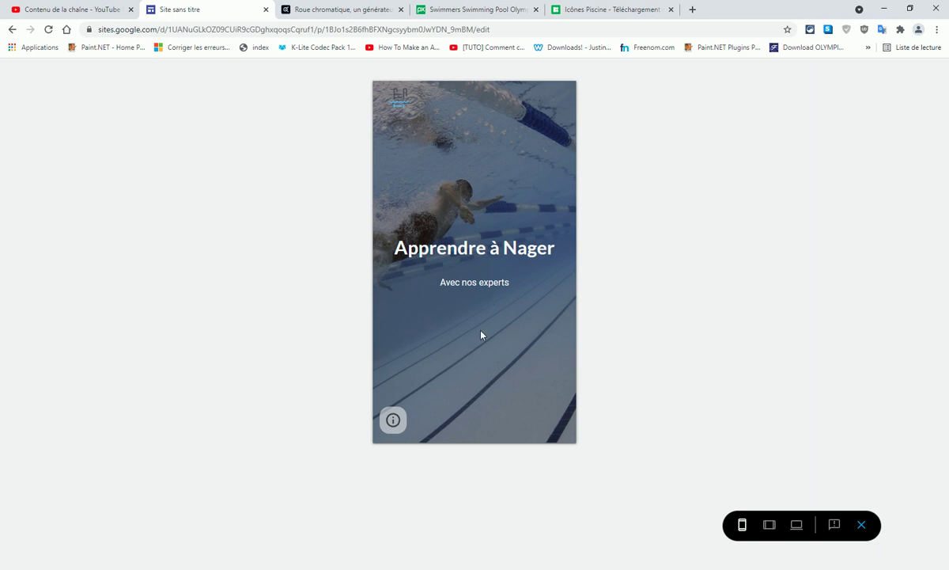
click(863, 526)
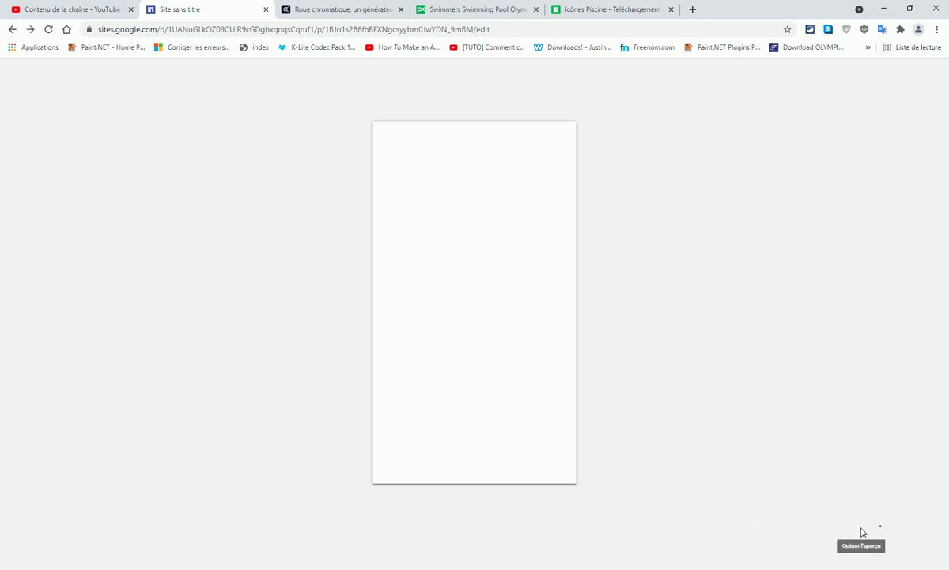
Step: Set the background colour of the theme's Style 1 to pale yellow
scroll(300, 421, down, 2)
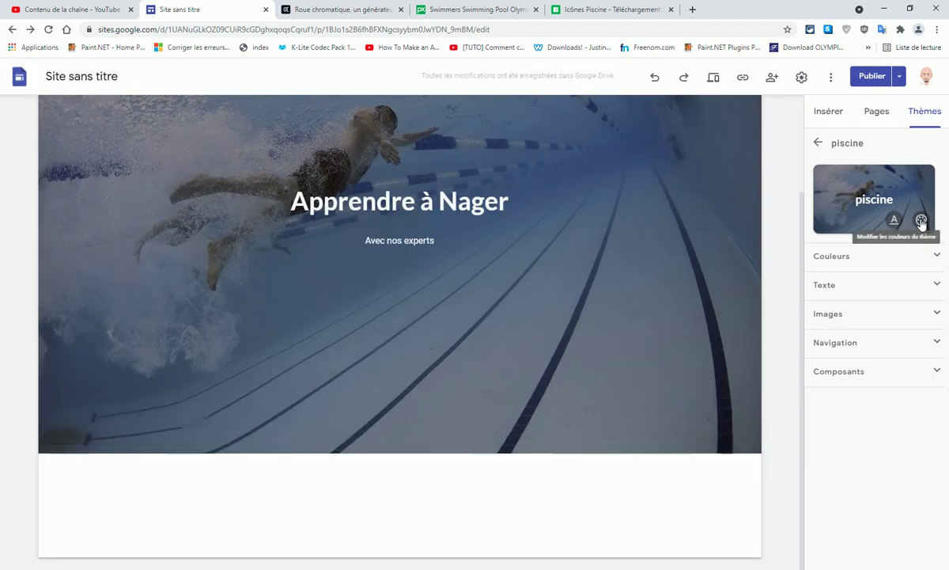
click(868, 265)
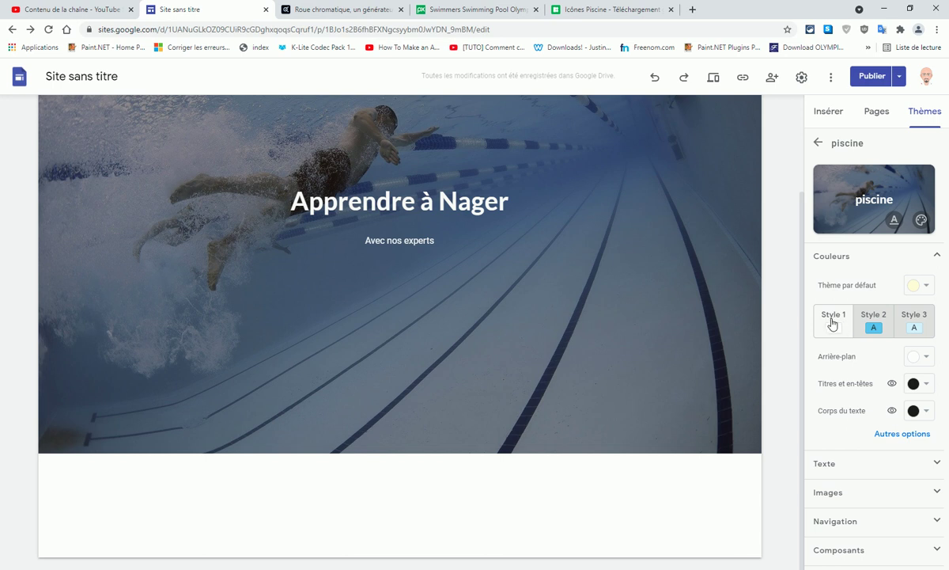
click(924, 357)
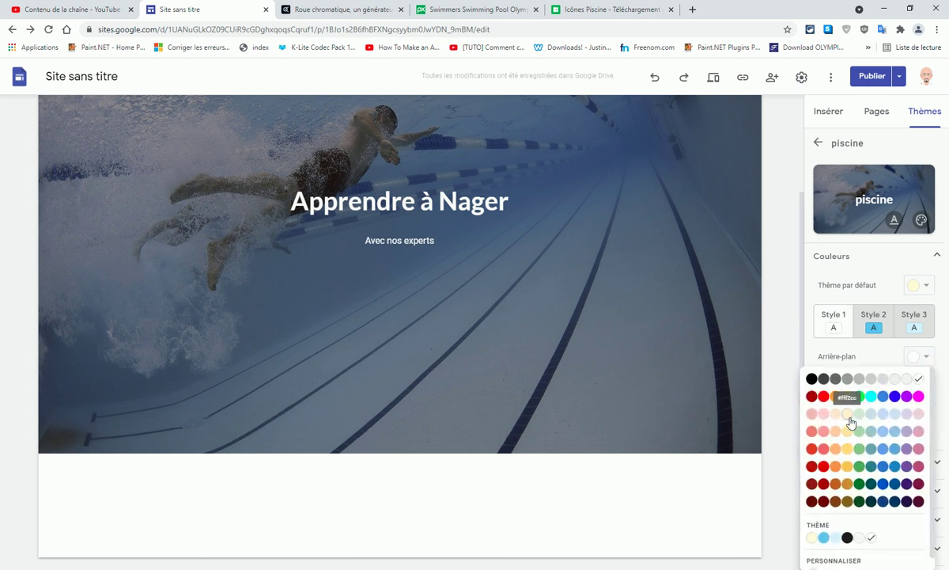
click(847, 414)
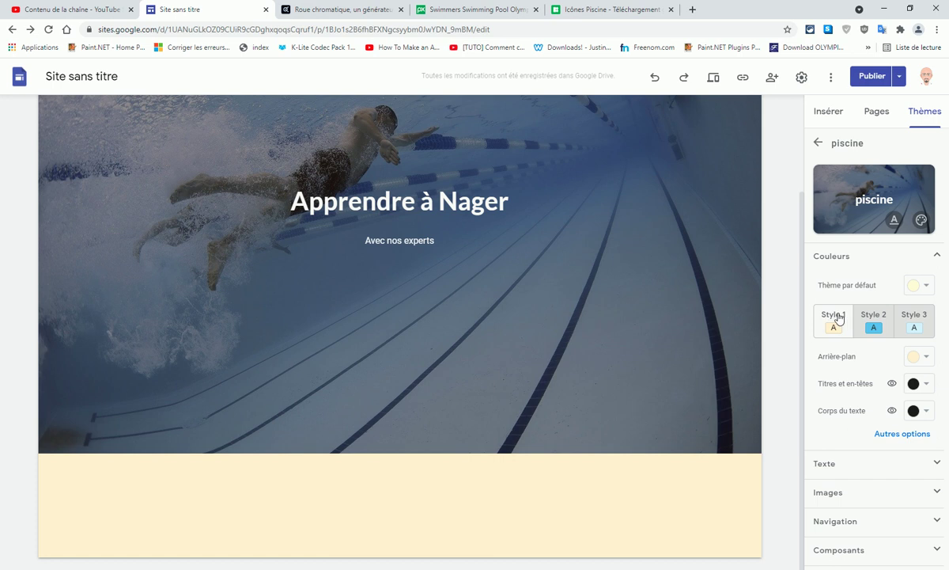
Step: Examine the theme's Style 2 colour options for headings and body text, including the preview of Normal text
click(873, 326)
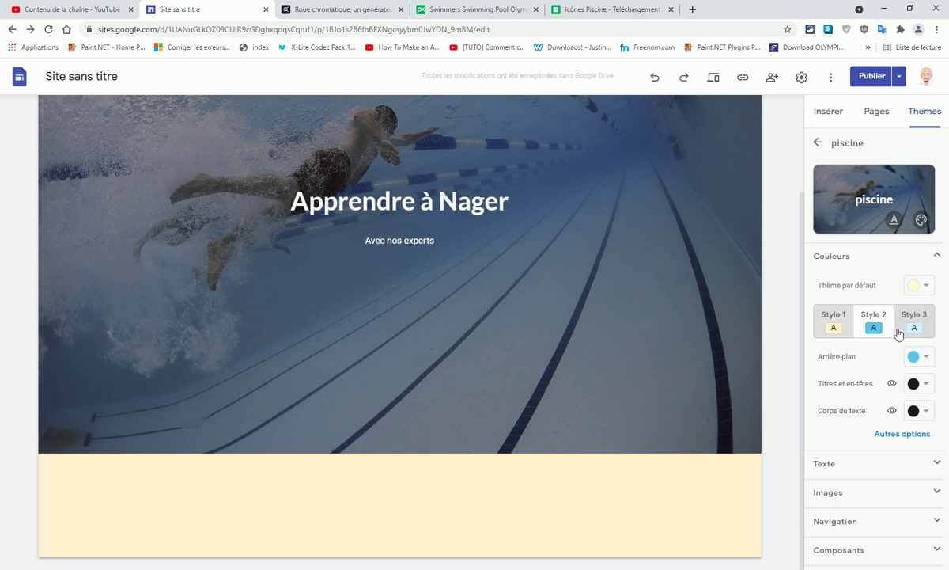
click(892, 433)
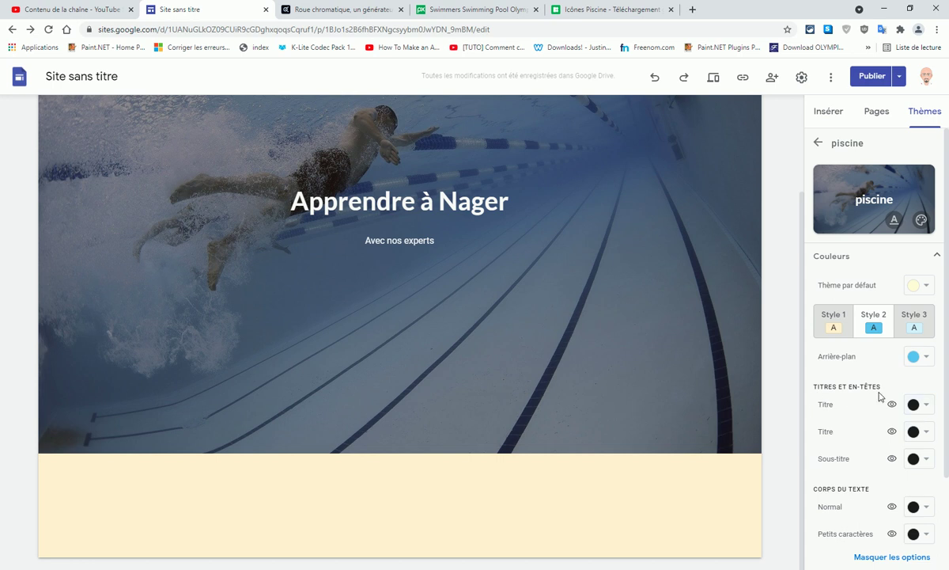
scroll(878, 396, down, 3)
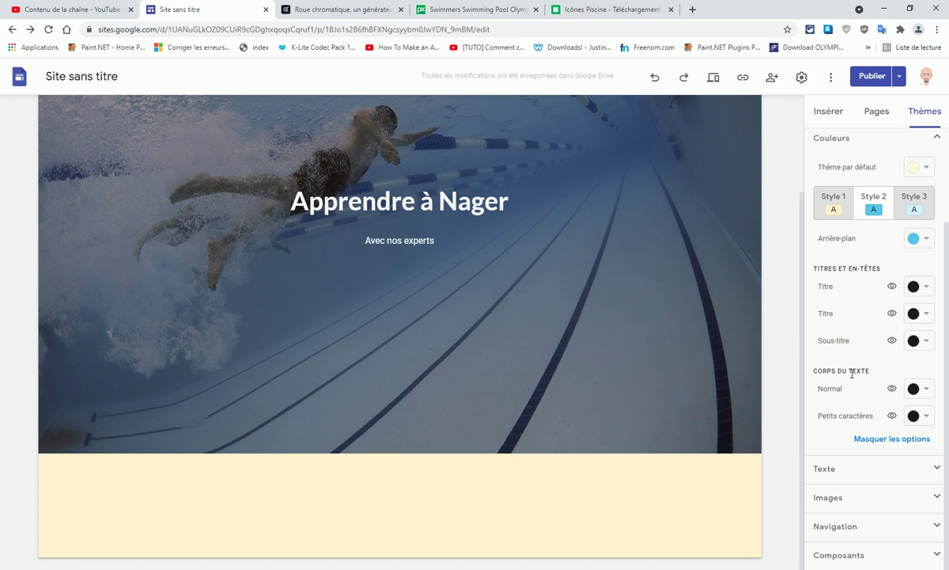
mouse_move(893, 394)
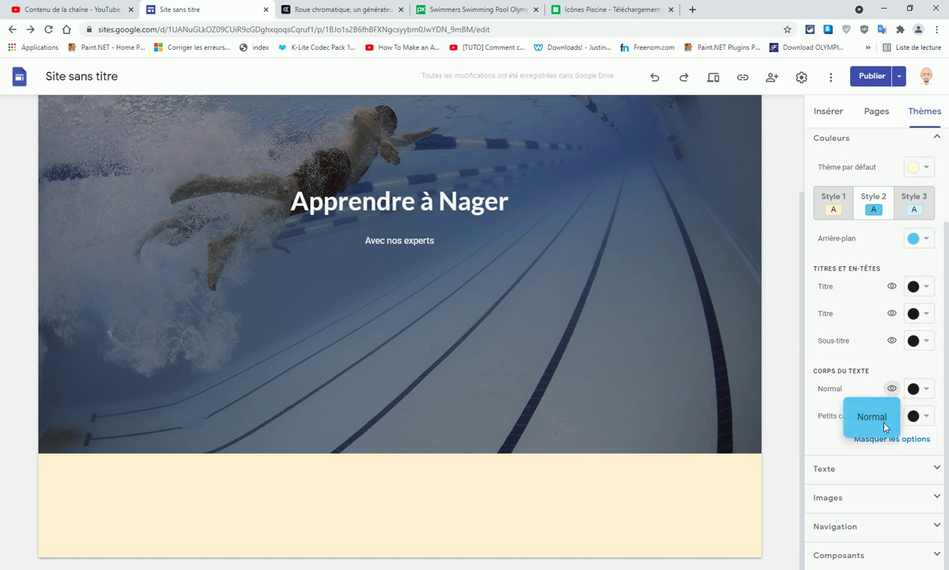
scroll(911, 283, up, 2)
click(937, 257)
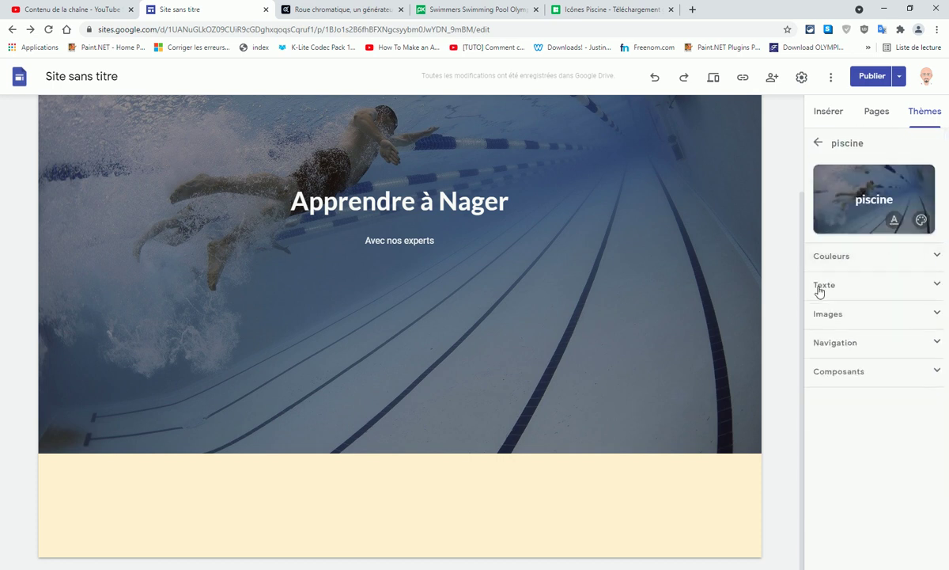
Step: Turn off the navigation bar's transparency at the top and set its background to the theme's light blue
click(832, 343)
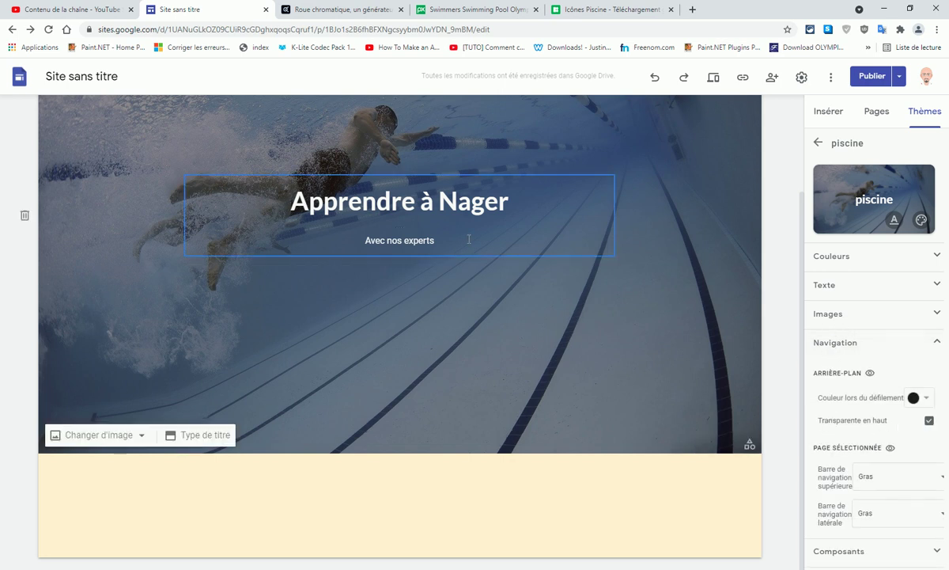
scroll(343, 277, up, 3)
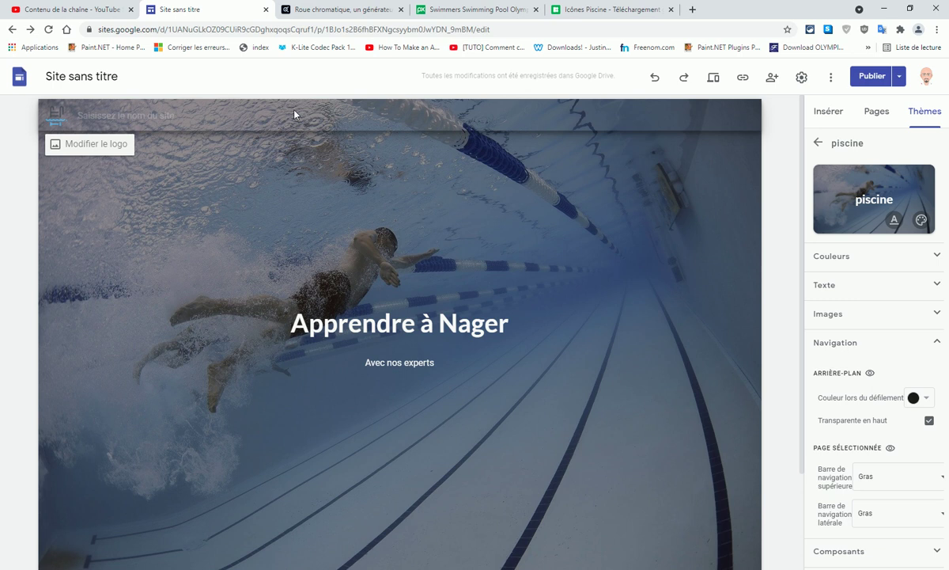
click(929, 421)
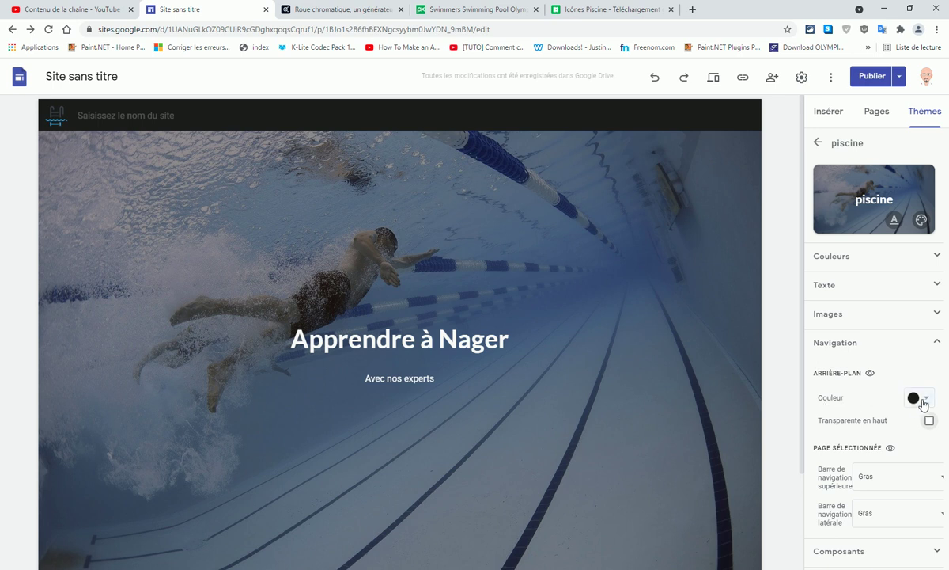
click(921, 401)
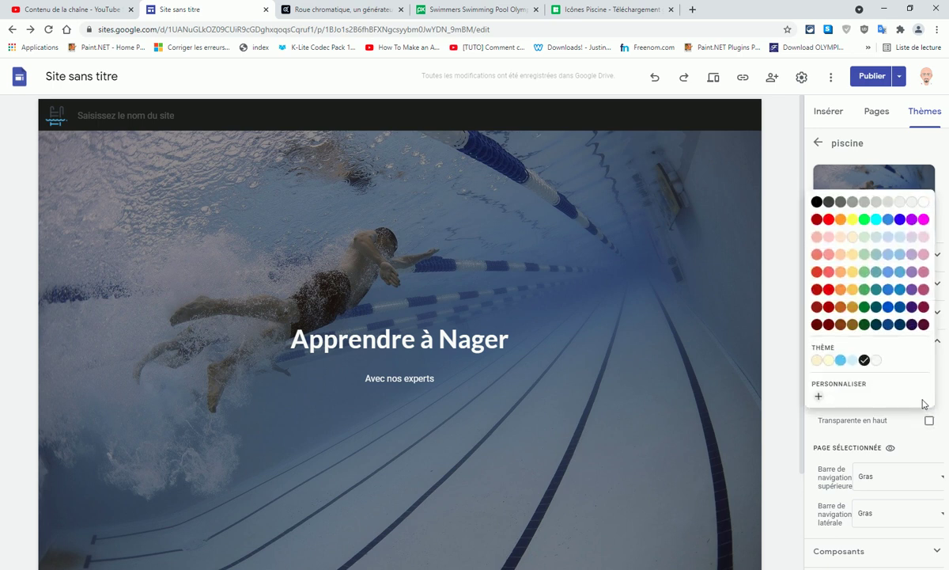
click(852, 361)
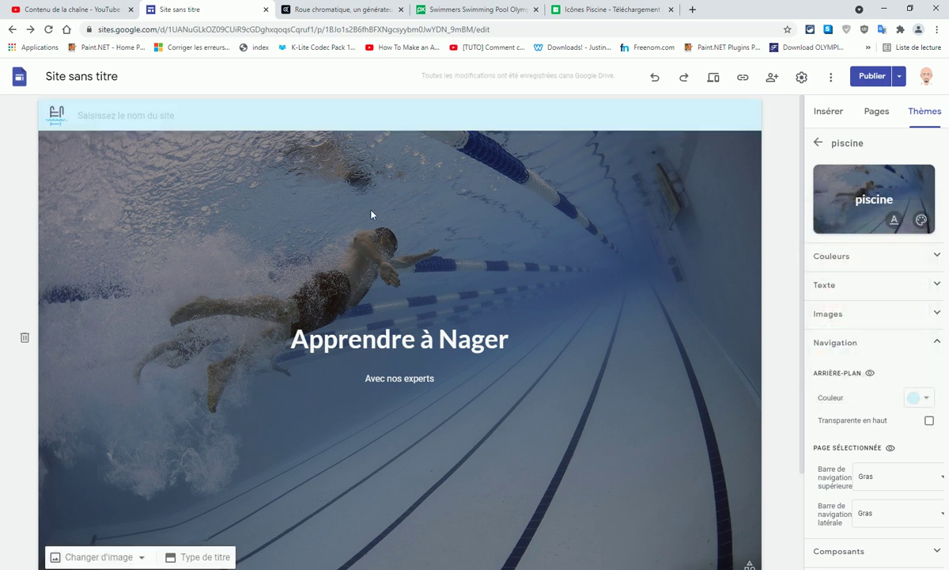
Step: Set the site name in the navigation bar to "Apprendre à nager"
click(92, 117)
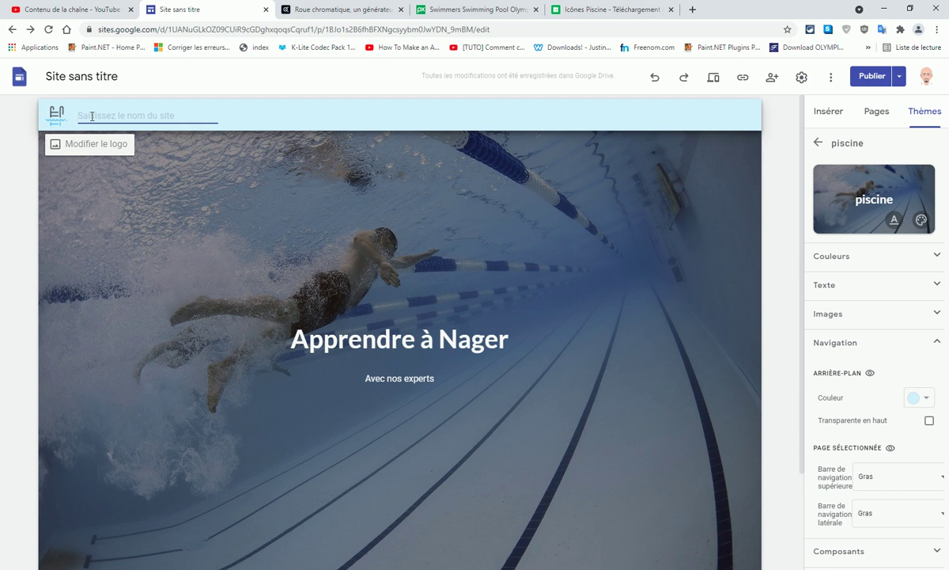
text(Apprendre à nager)
click(870, 76)
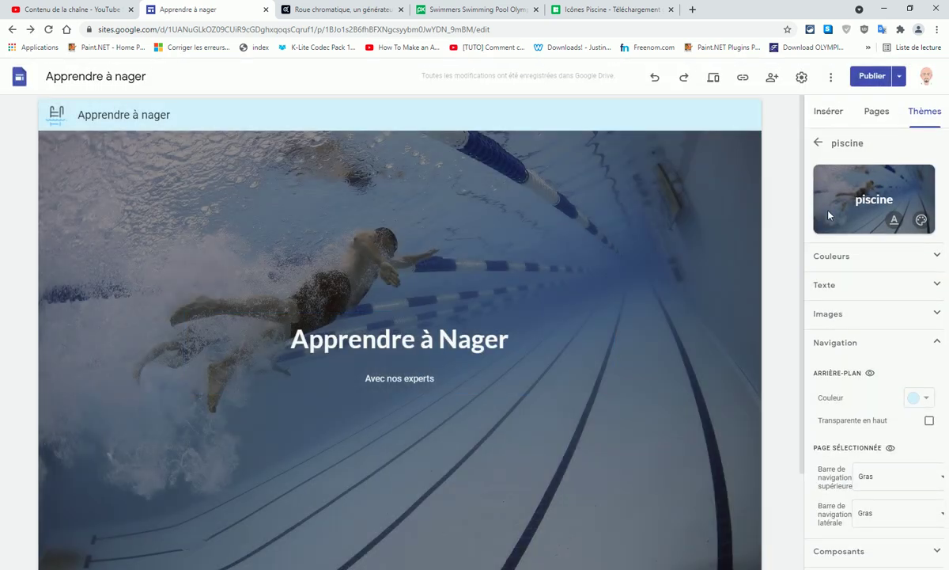
Step: Publish the site name and theme changes, view the published site, and return to the editor
click(873, 79)
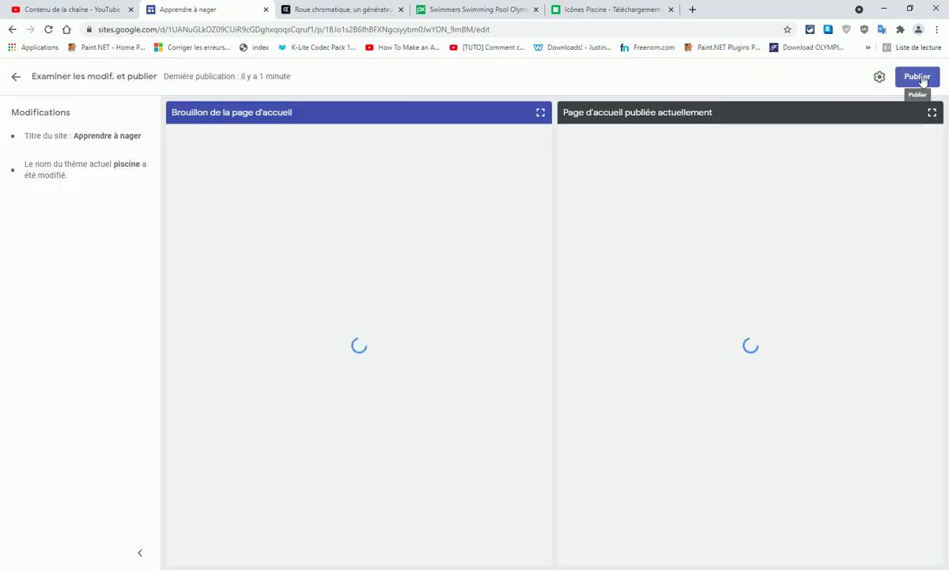
click(920, 79)
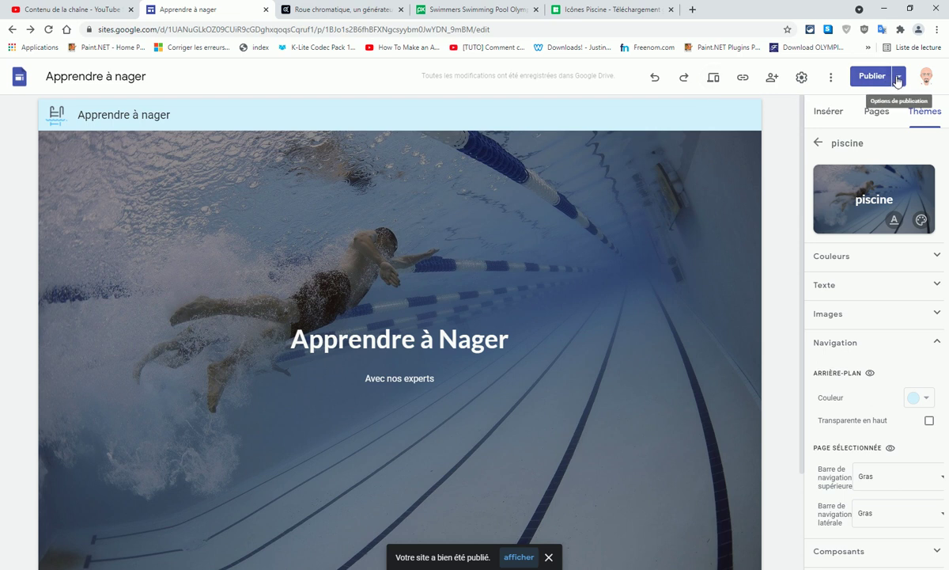
click(899, 77)
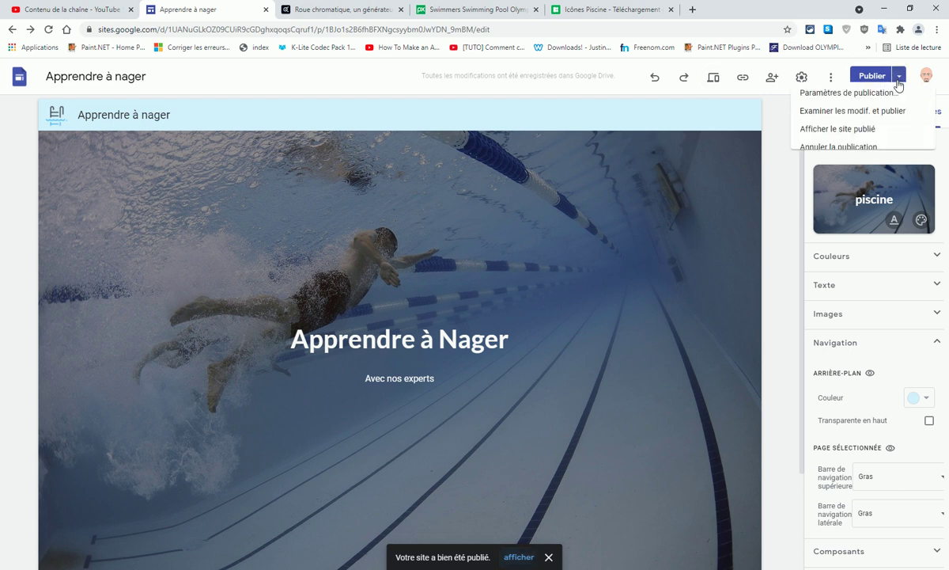
click(806, 141)
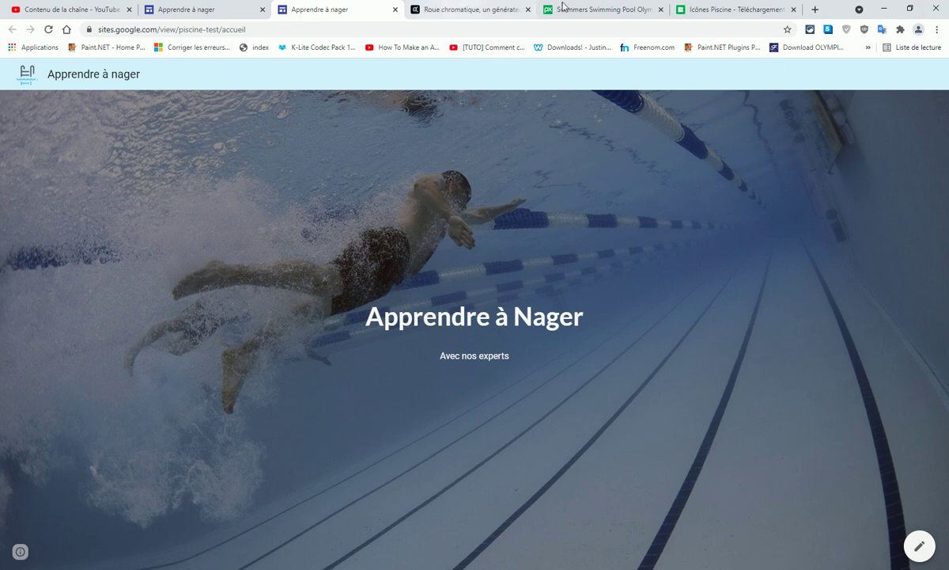
click(228, 9)
Step: Add three layout sections below the header: one image beside text, three captioned images, and two small images with side text
scroll(551, 381, down, 2)
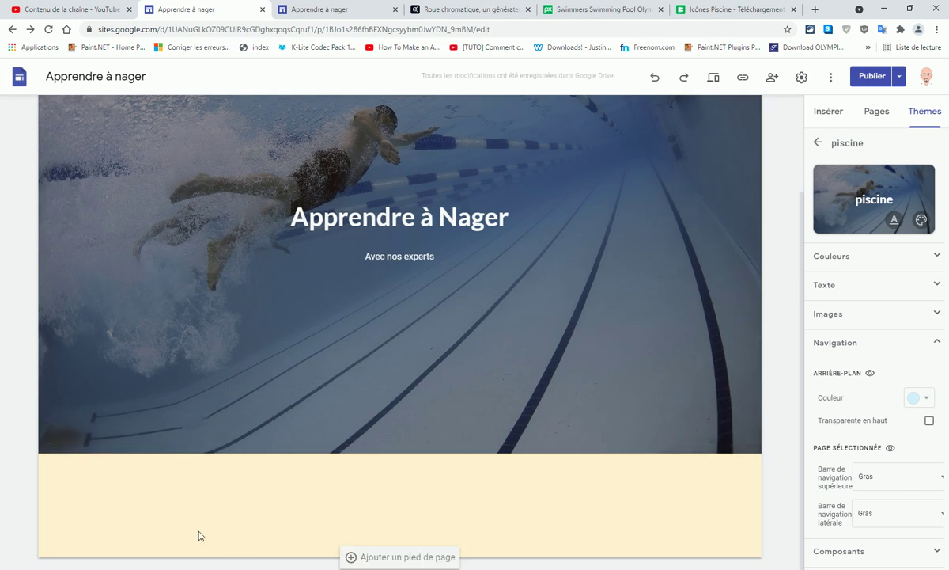
click(831, 111)
click(840, 283)
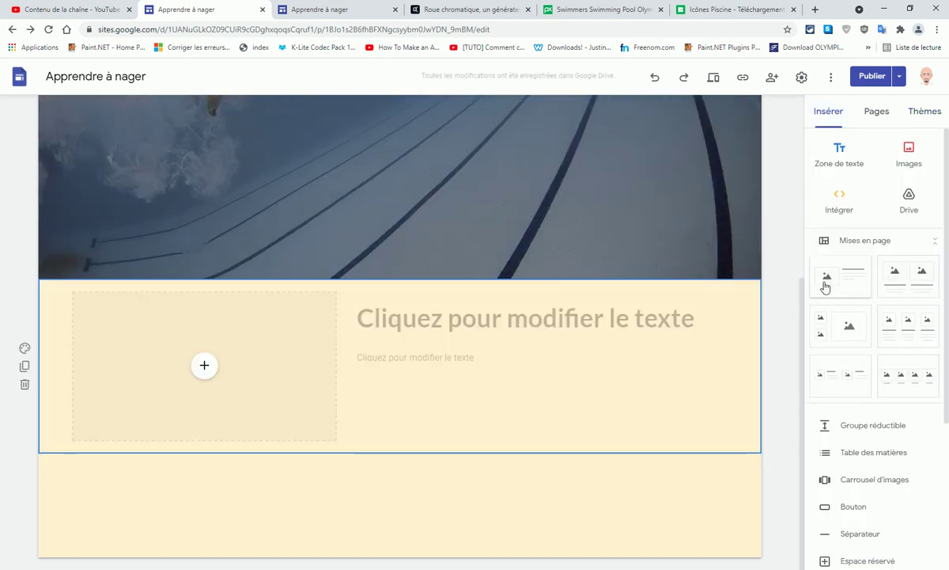
click(913, 335)
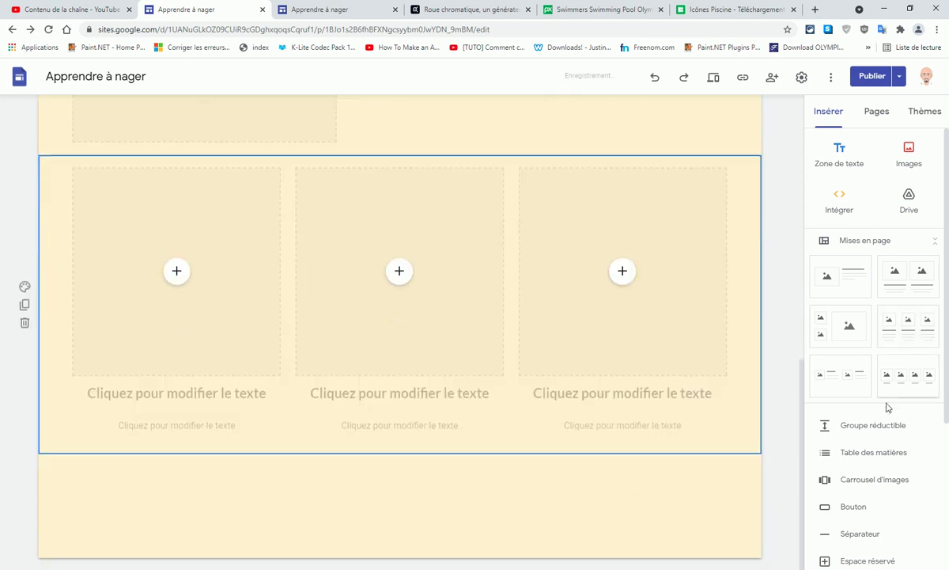
click(830, 376)
Step: Publish the page with its new layout sections, close the old published page, and open the updated published site
click(873, 77)
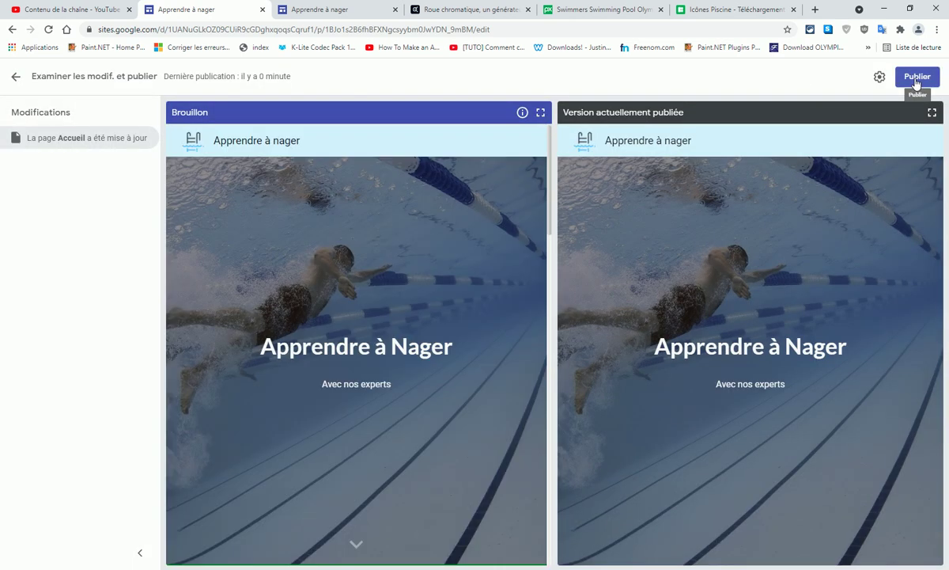
click(915, 79)
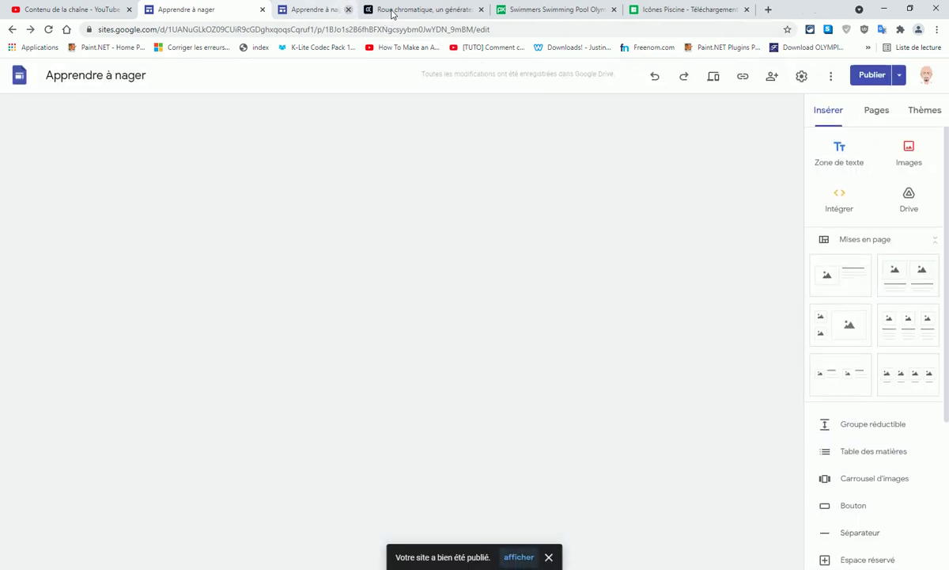
click(395, 10)
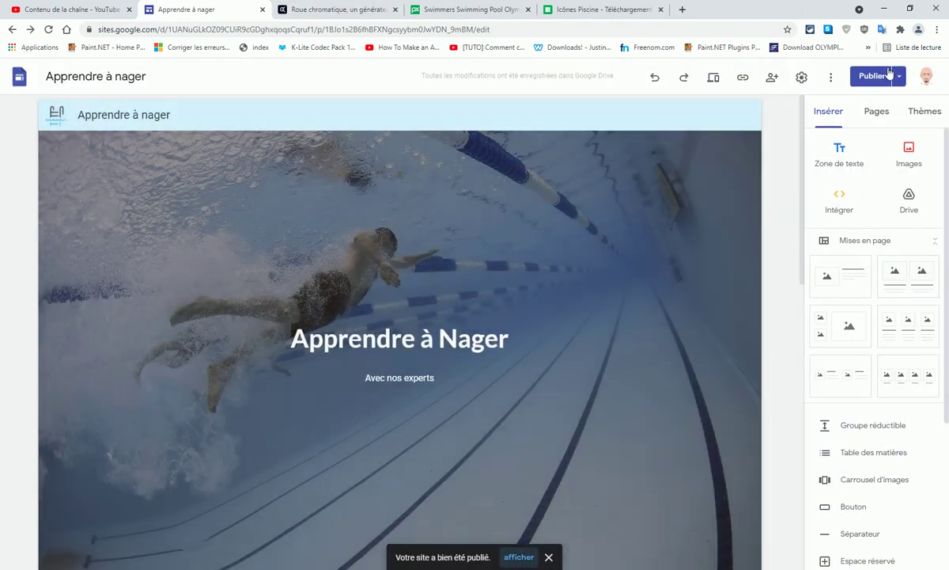
click(899, 76)
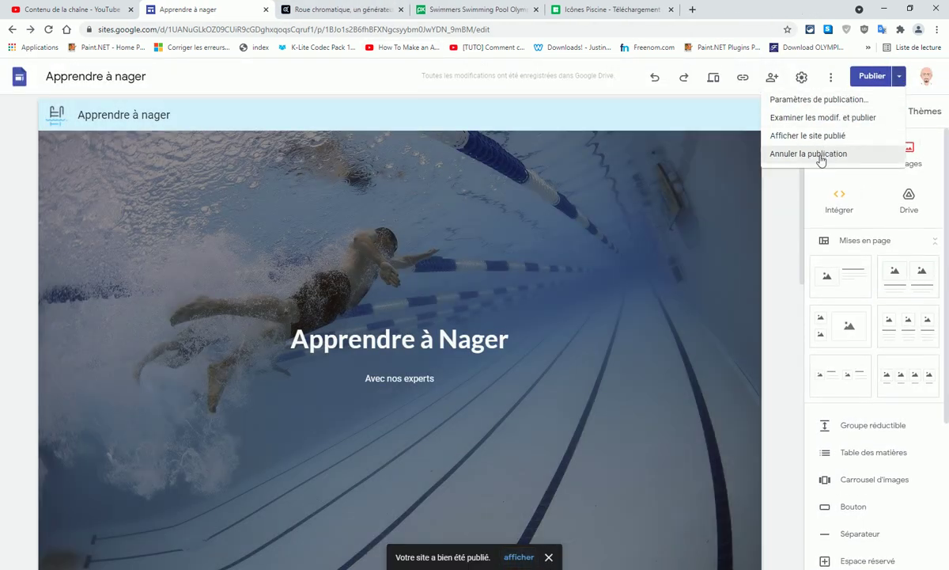
click(807, 136)
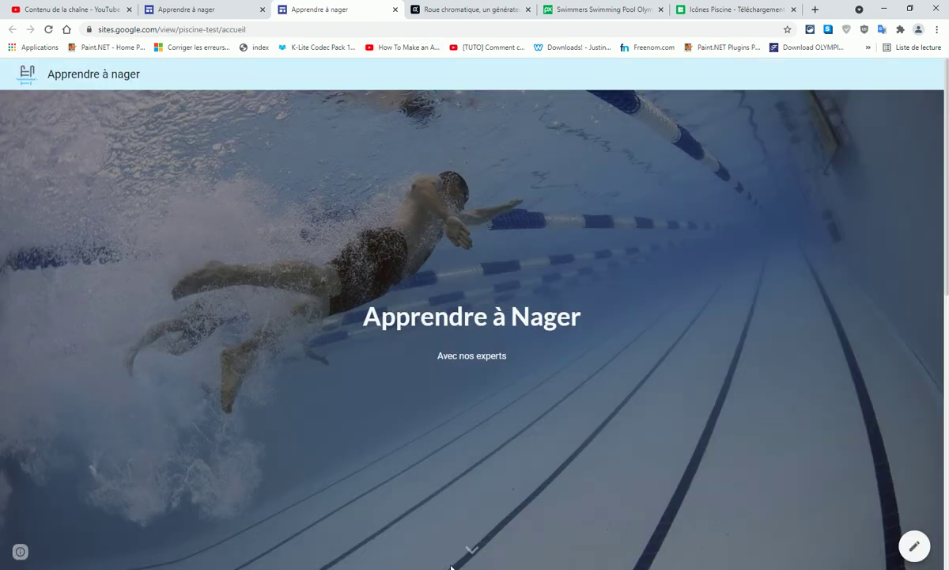
Step: Look over the header and the empty layout sections on the published home page
click(470, 552)
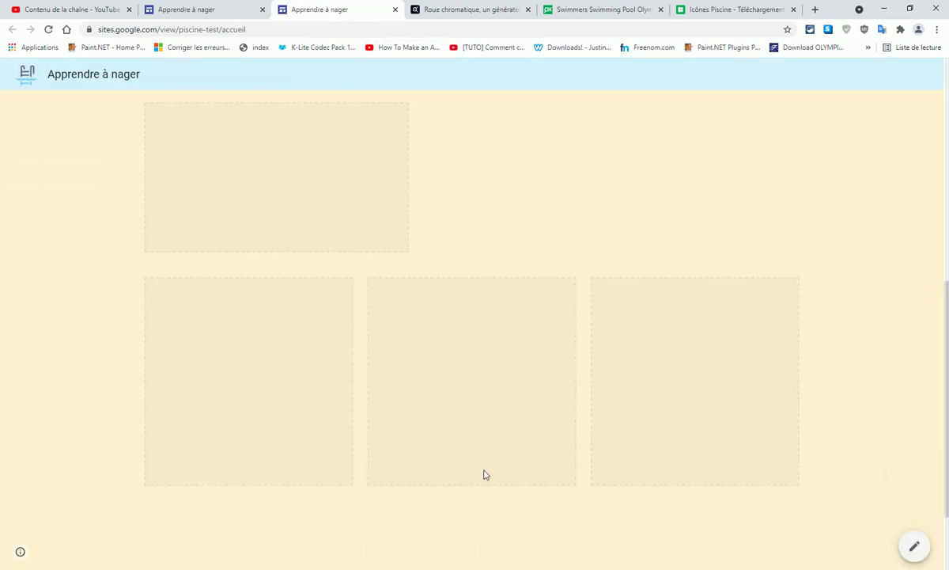
scroll(491, 477, down, 2)
scroll(491, 477, up, 8)
scroll(492, 478, down, 1)
scroll(492, 478, up, 1)
scroll(491, 476, down, 5)
scroll(491, 476, up, 4)
scroll(491, 476, down, 2)
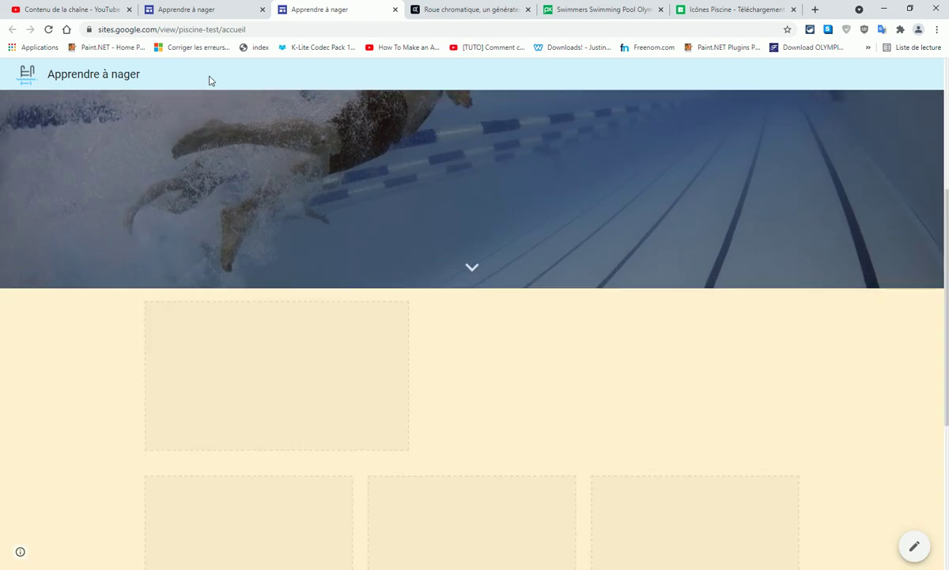
Step: Return to the site editor and make the theme's navigation bar transparent at the top of the page
click(194, 11)
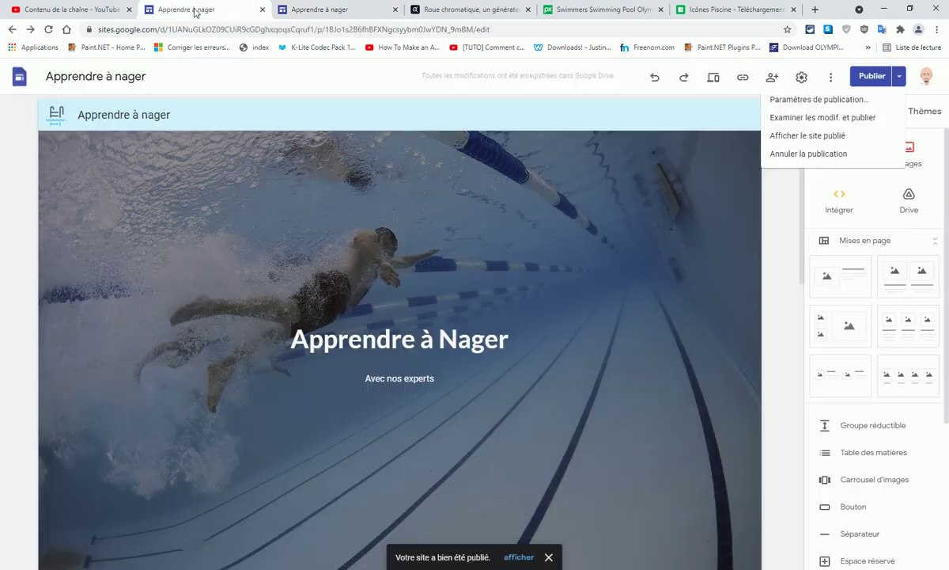
click(919, 116)
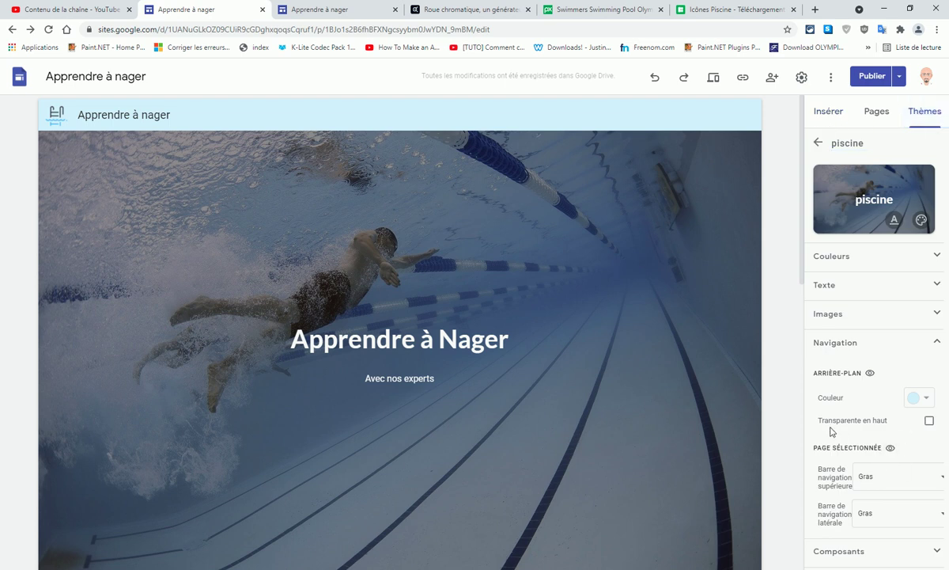
click(930, 422)
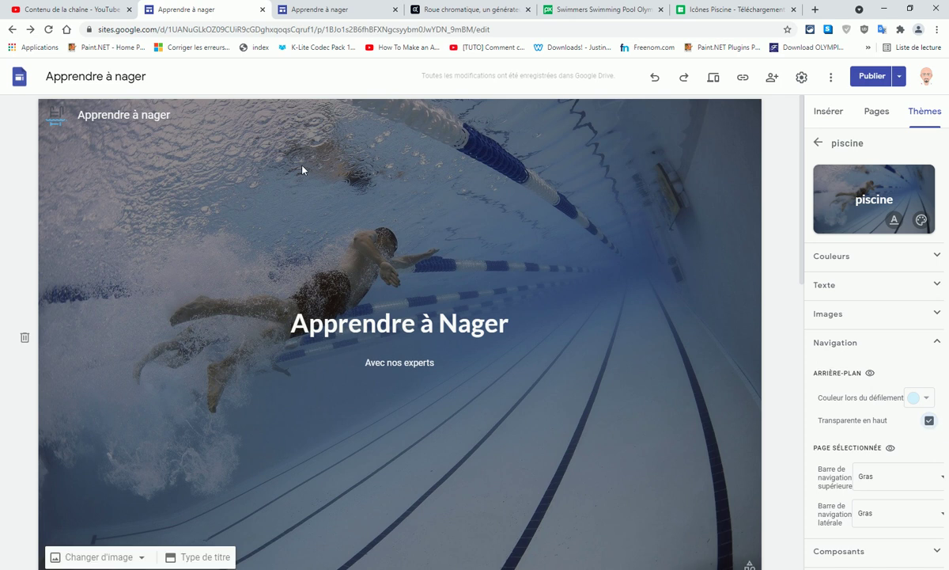
Step: Publish the transparent navigation bar change and open the published site
click(875, 76)
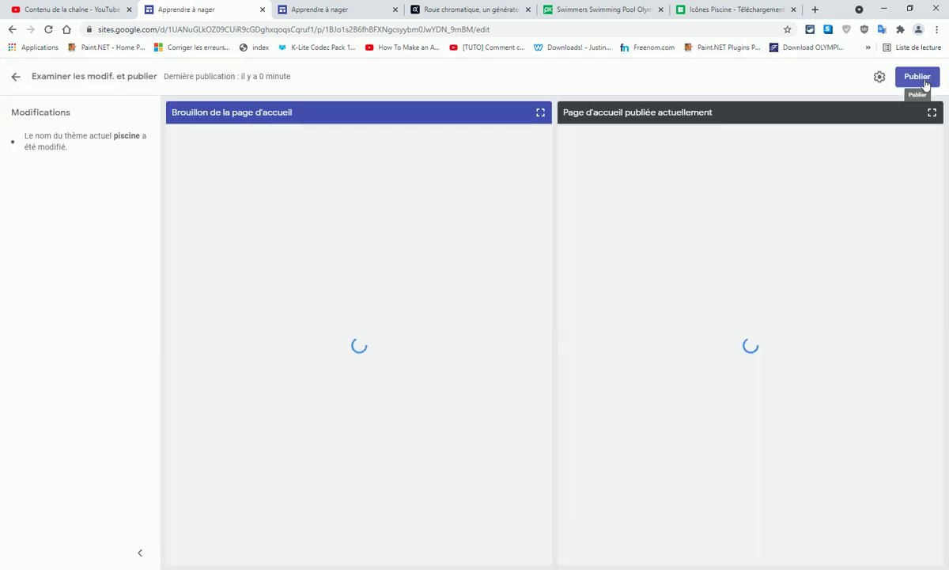
click(921, 77)
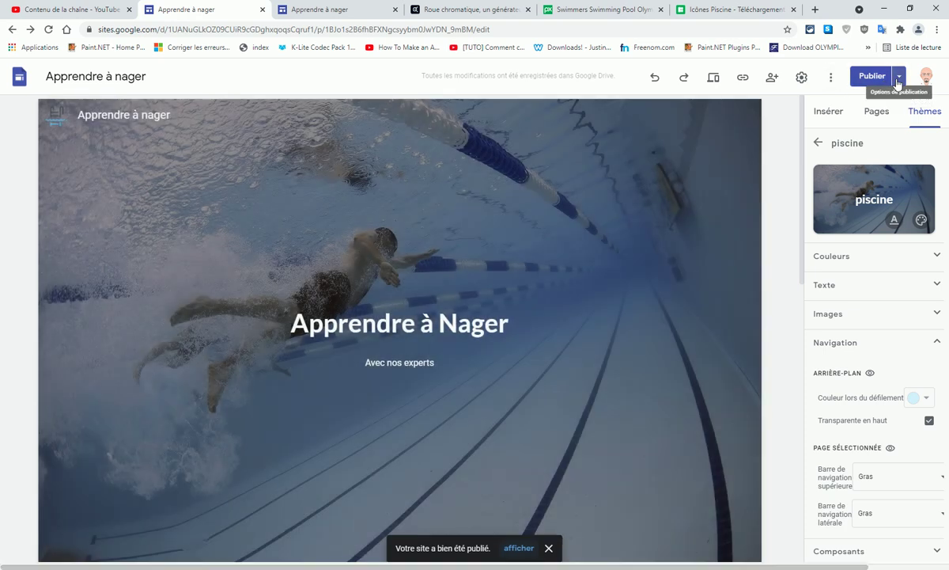
click(900, 76)
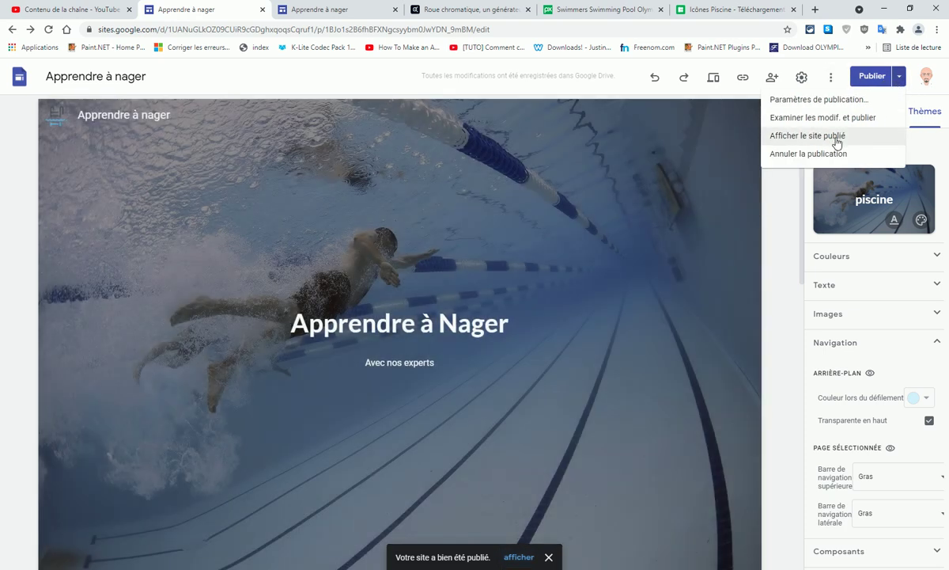
click(772, 136)
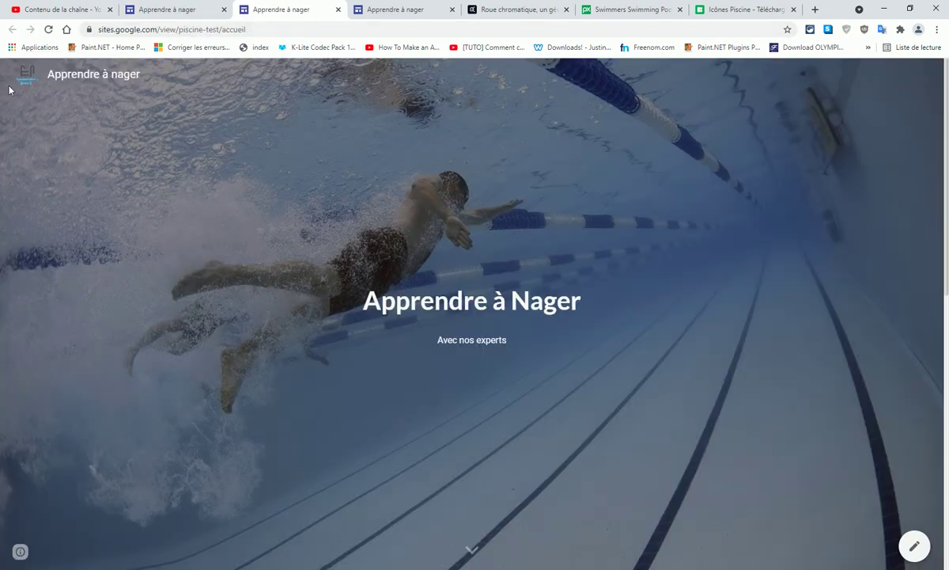
Step: Examine how the published site's navigation bar looks at the top of the page and while scrolling through the content
scroll(706, 267, down, 2)
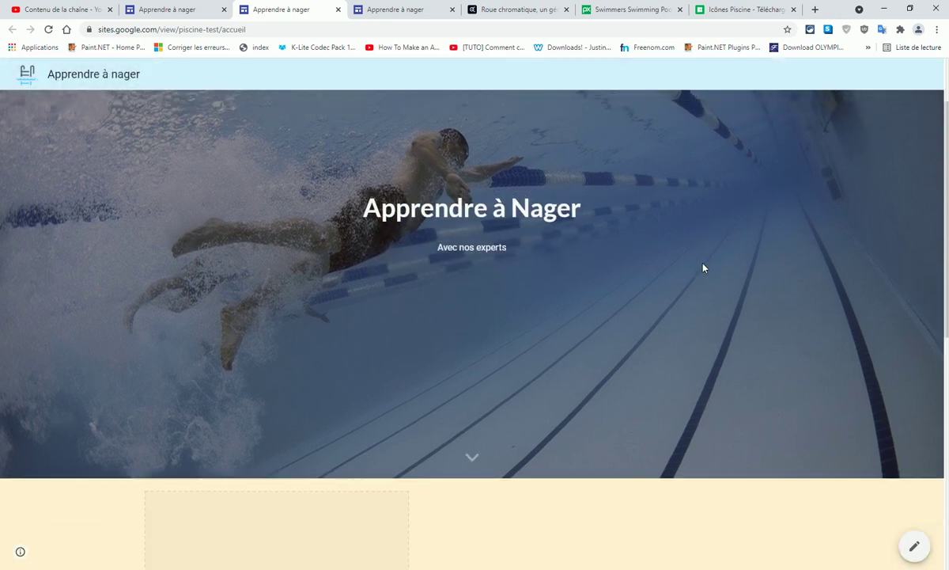
scroll(702, 268, up, 2)
scroll(704, 268, down, 2)
scroll(703, 267, up, 2)
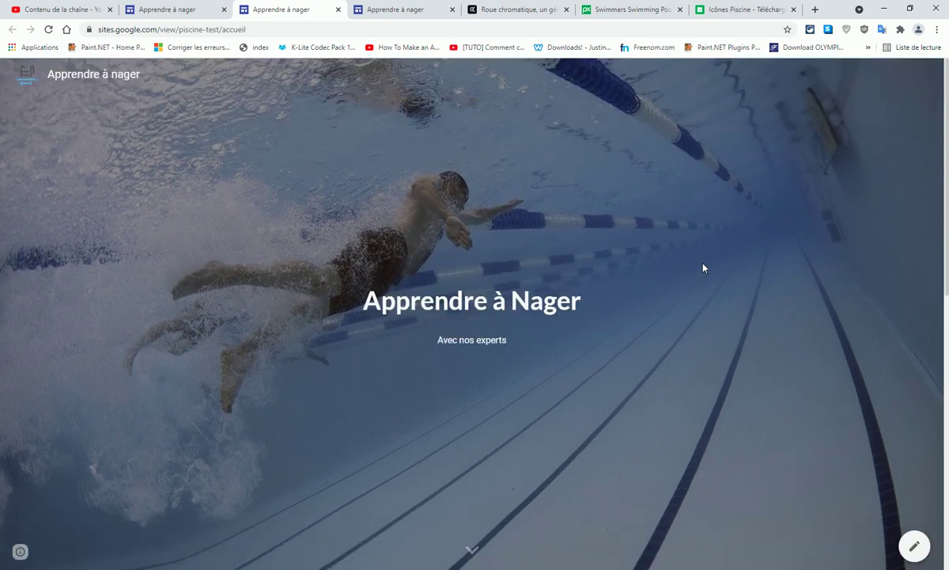
scroll(703, 269, down, 2)
scroll(702, 269, up, 2)
scroll(333, 205, down, 1)
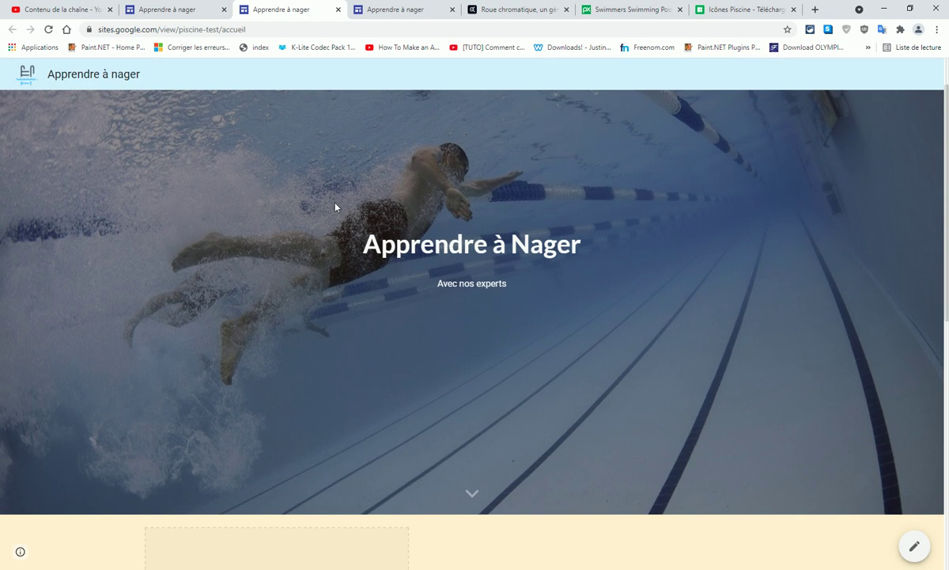
scroll(336, 207, up, 1)
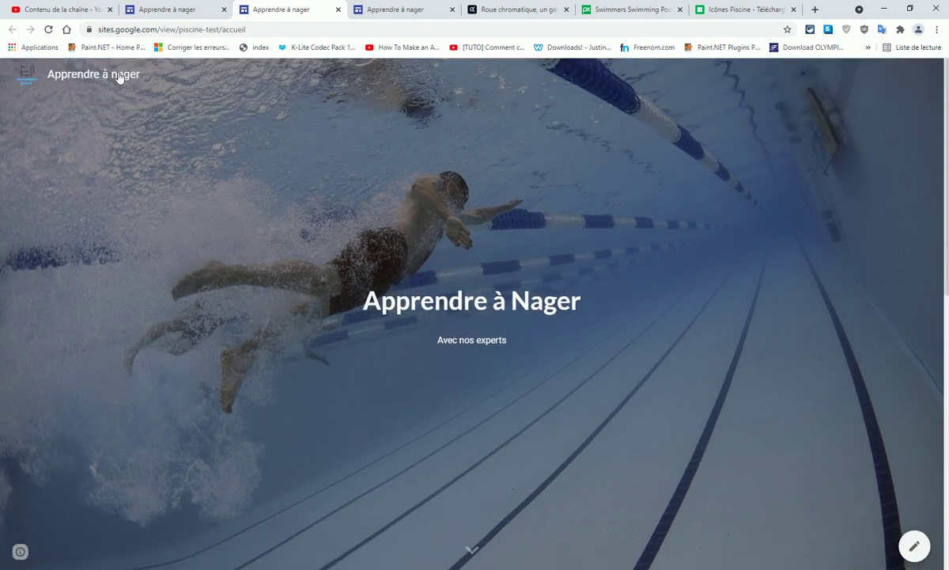
scroll(434, 189, down, 2)
scroll(433, 188, up, 2)
scroll(427, 190, down, 3)
scroll(428, 190, down, 4)
scroll(537, 257, down, 1)
scroll(537, 283, up, 4)
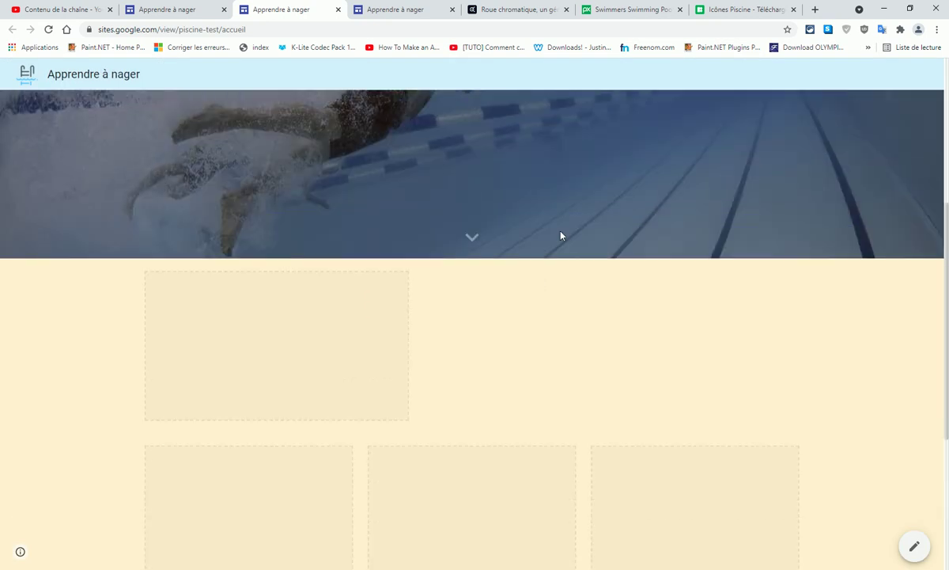
Step: Close the open copies of the published site and return to the site editor
click(423, 13)
click(452, 10)
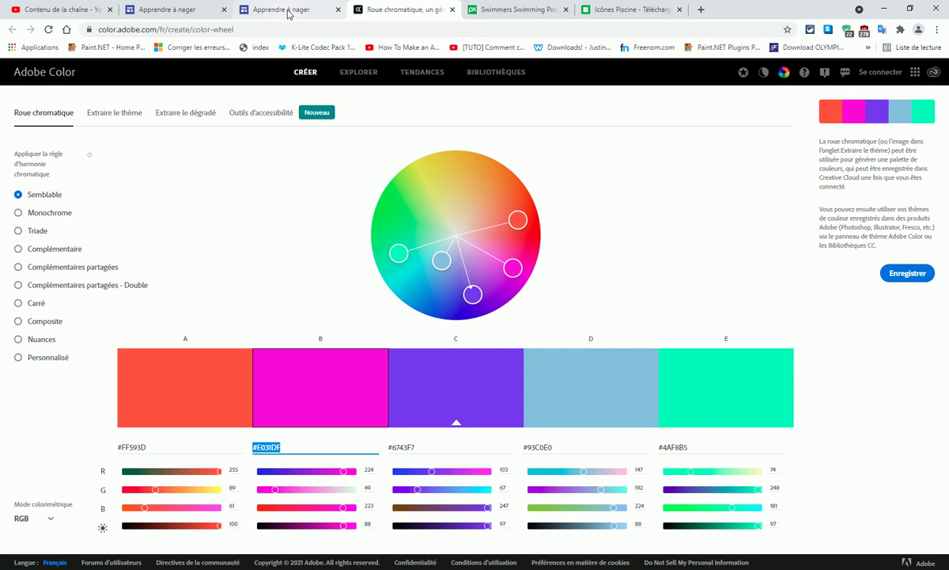
click(300, 11)
click(339, 11)
click(186, 11)
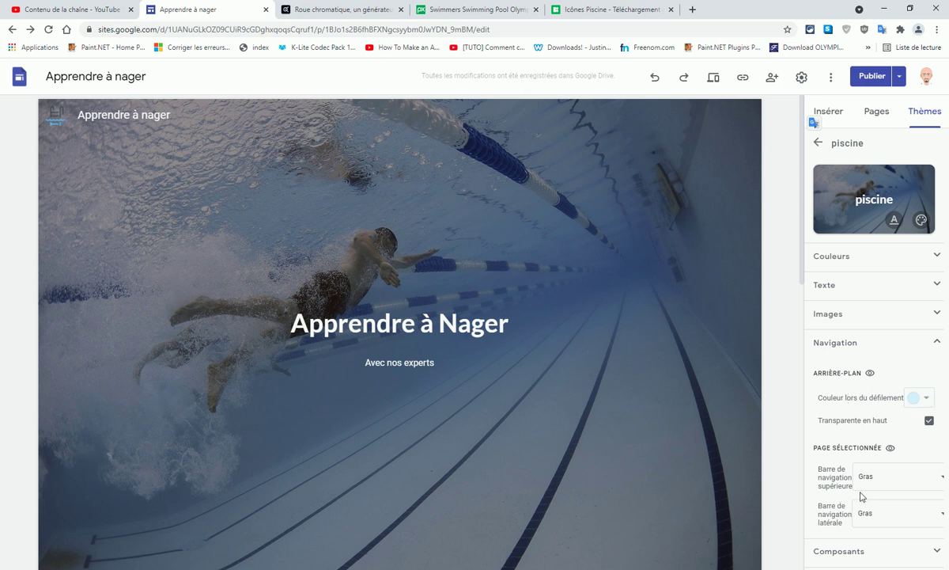
Step: Review the selected-page styles for the top navigation bar, keep Gras, and show the theme's component settings
click(916, 480)
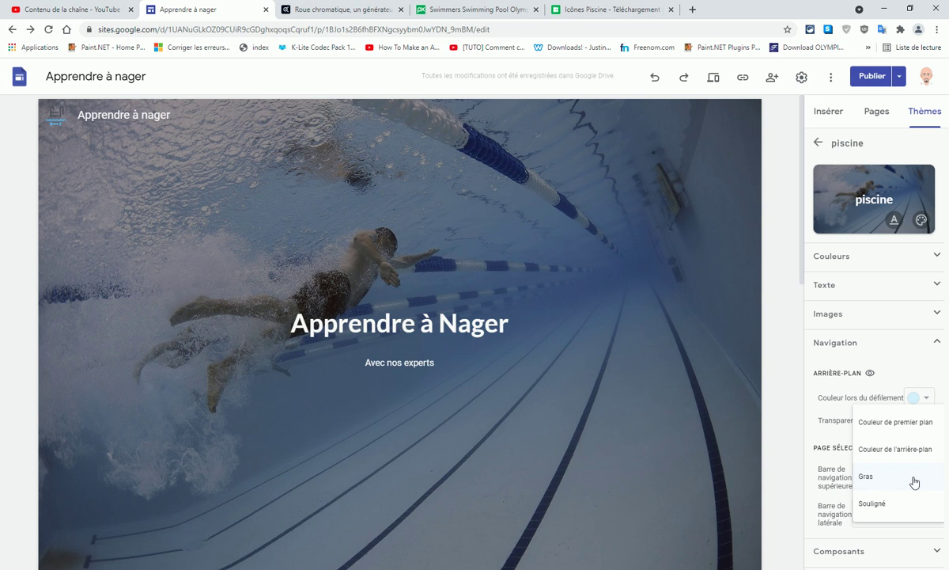
click(914, 479)
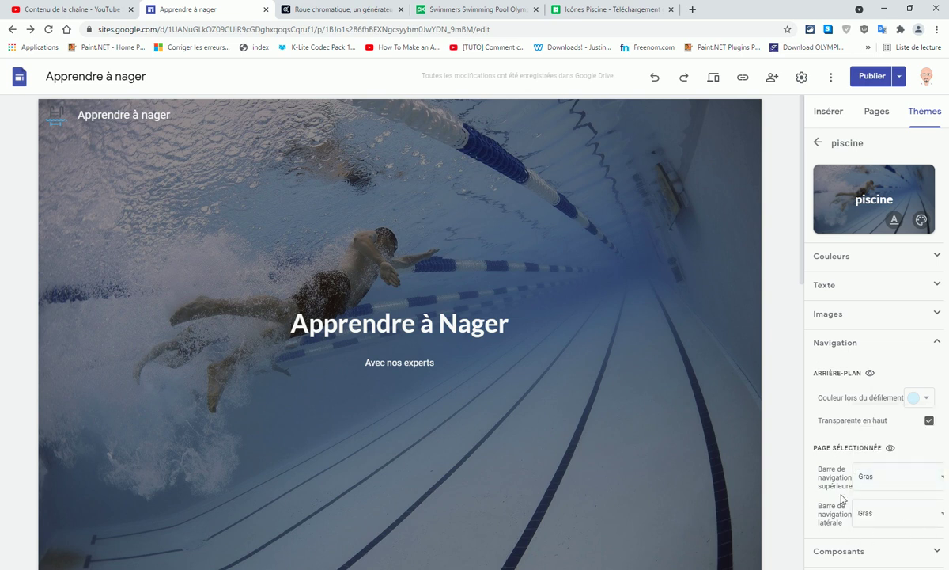
click(936, 342)
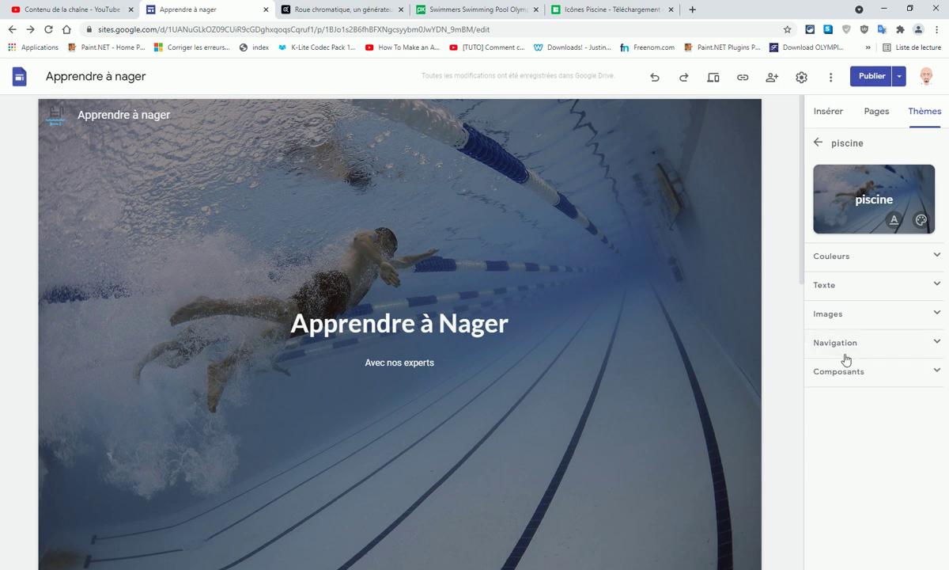
click(832, 377)
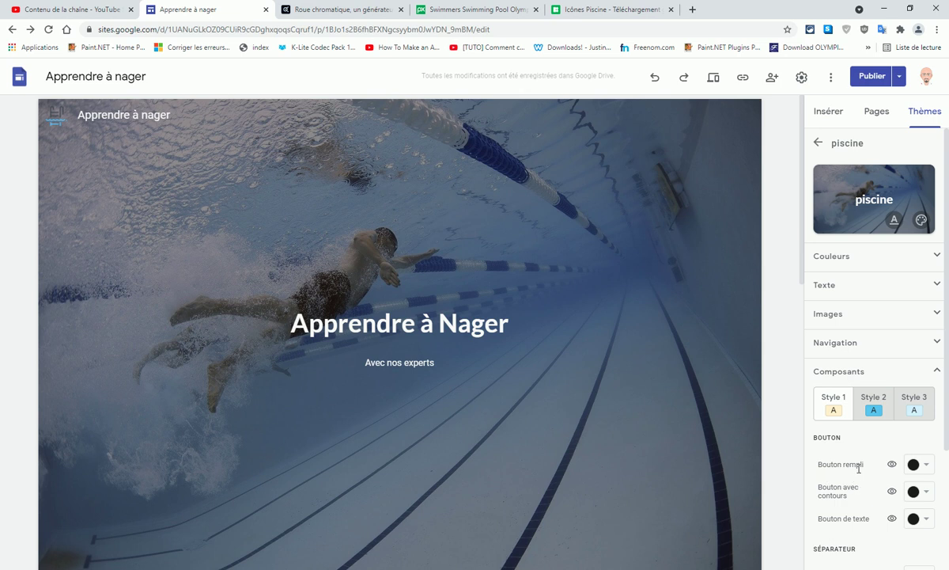
Step: Insert a button named "contact" with the link "www" below the last layout section
click(829, 113)
scroll(876, 477, down, 2)
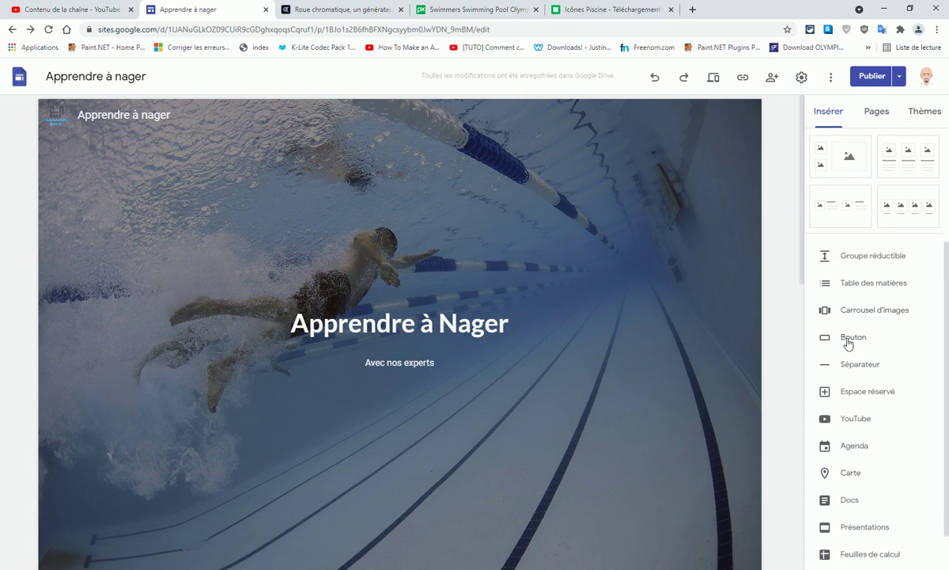
scroll(618, 353, down, 5)
scroll(661, 379, down, 4)
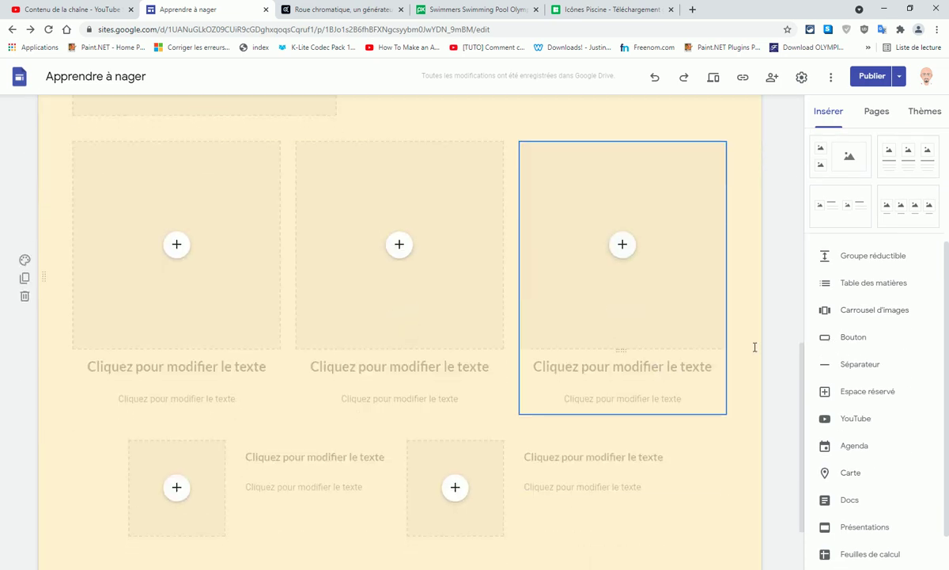
click(853, 337)
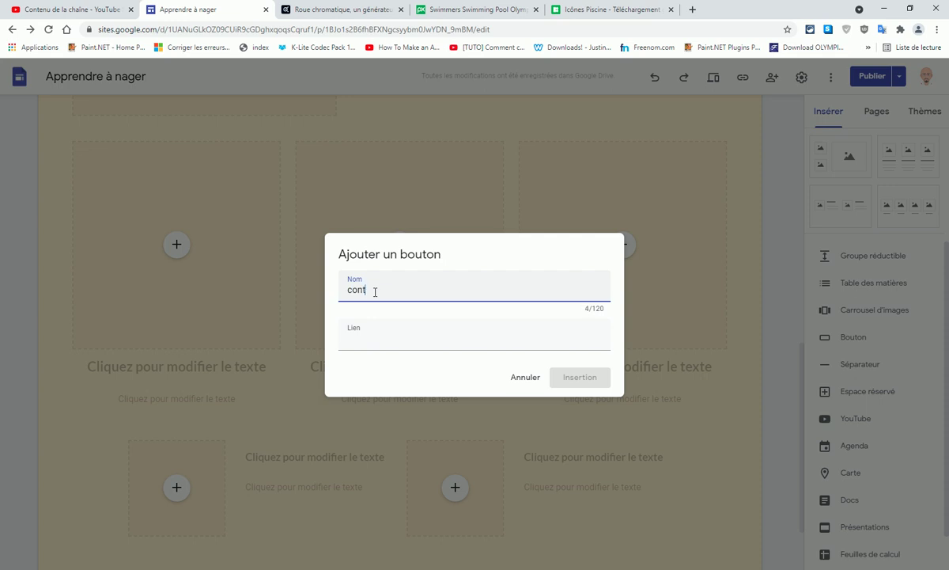
click(378, 339)
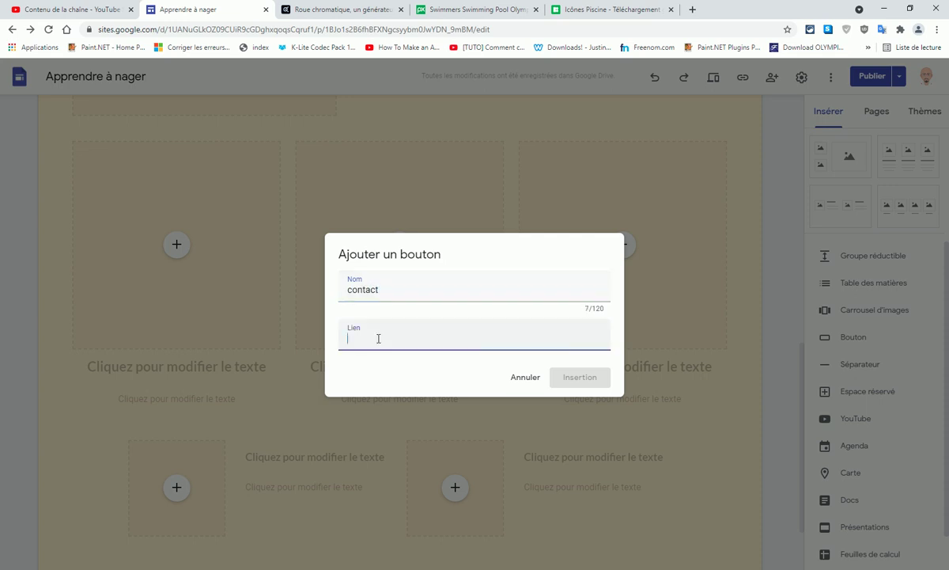
text(www)
click(580, 378)
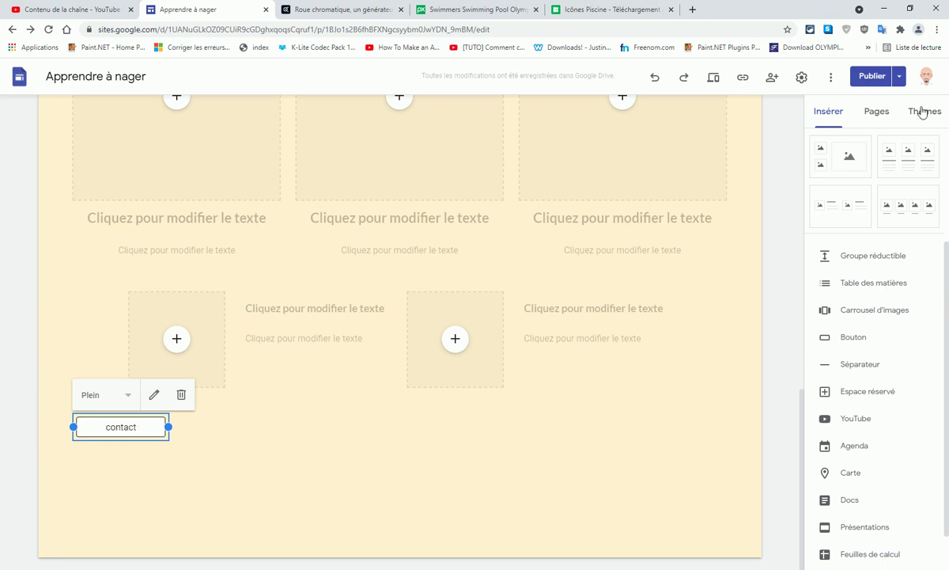
Step: Try red as the theme's Style 1 filled button colour, and settle on white
click(920, 112)
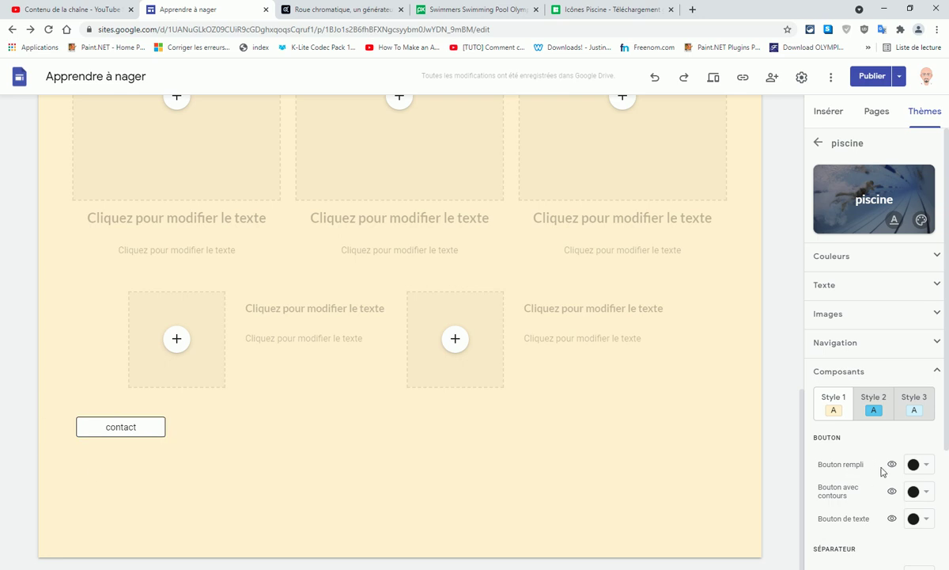
click(921, 465)
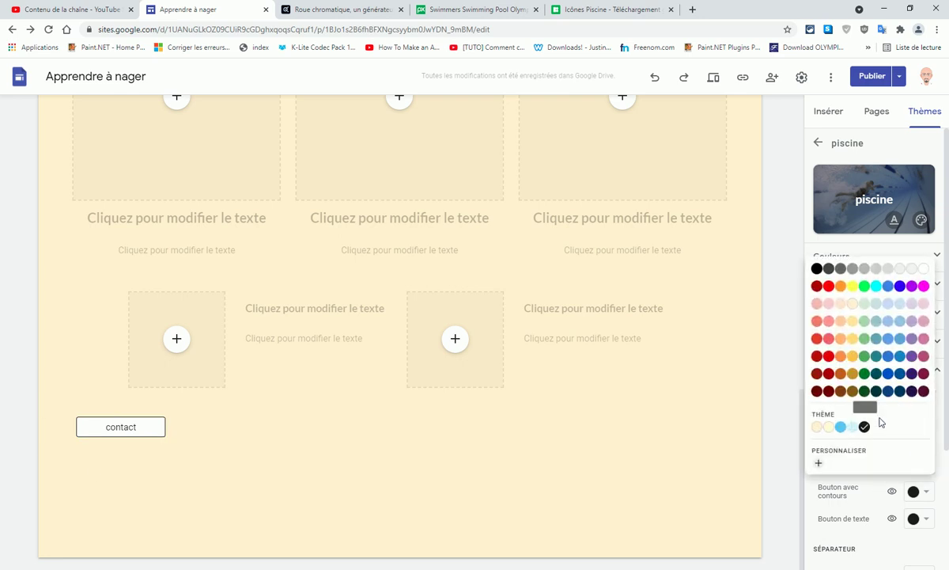
click(829, 288)
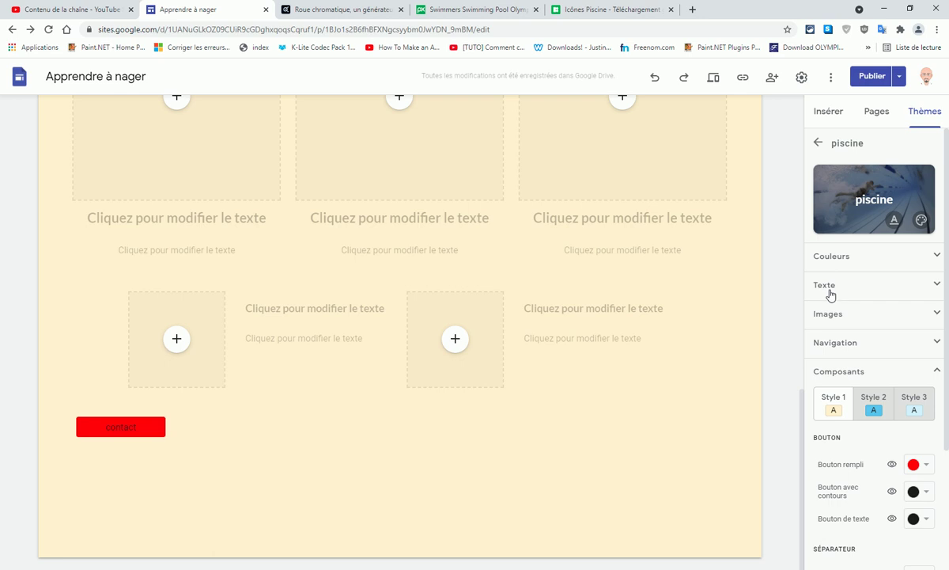
click(921, 466)
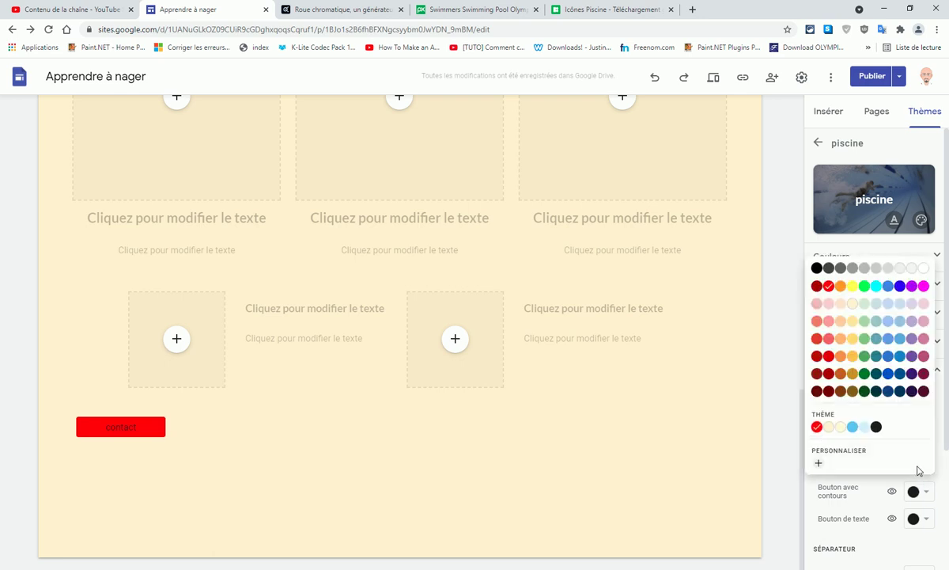
click(923, 270)
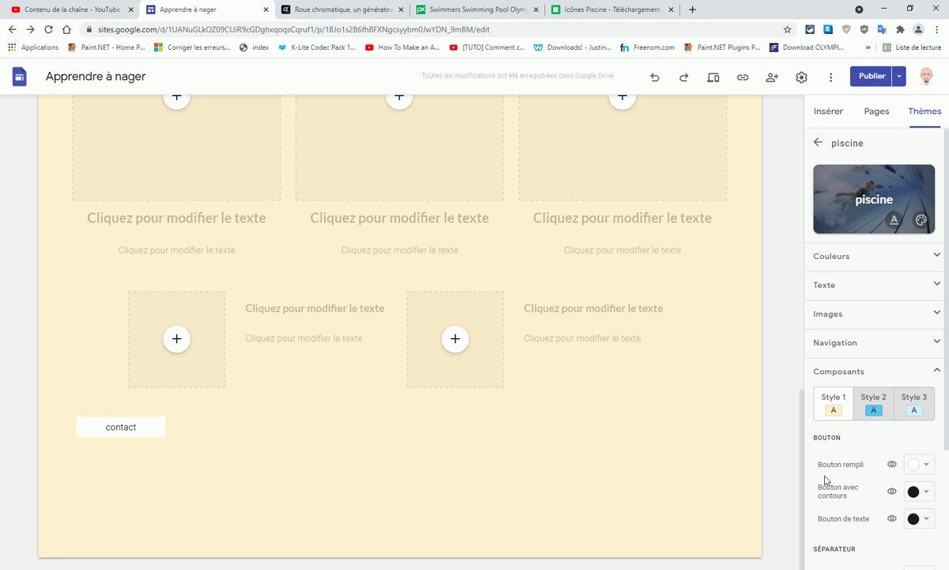
Step: Set the theme's Style 1 outlined button colour to dark blue
click(917, 491)
click(858, 375)
click(914, 491)
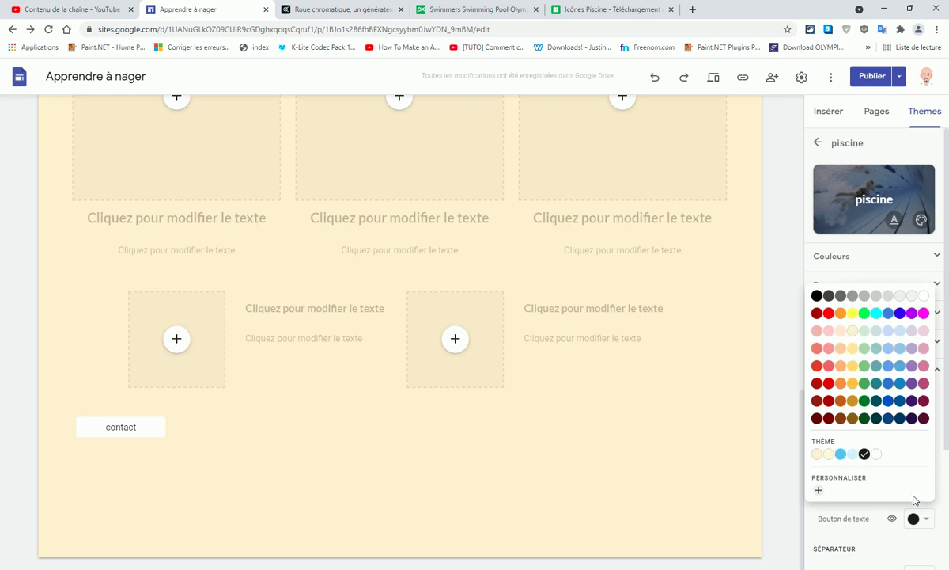
click(888, 404)
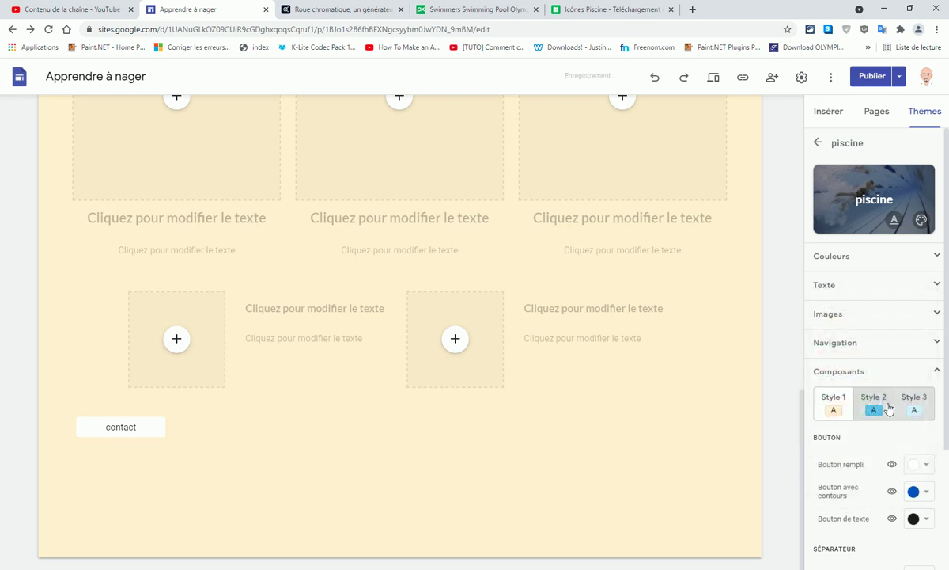
Step: Preview the theme's Style 1 outlined button and set its colour to red
click(917, 519)
click(860, 522)
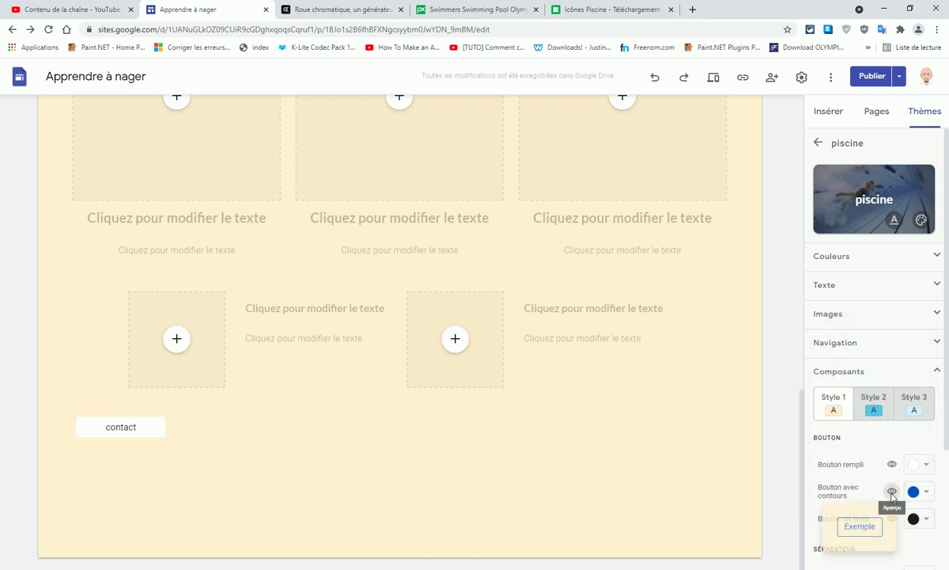
mouse_move(893, 491)
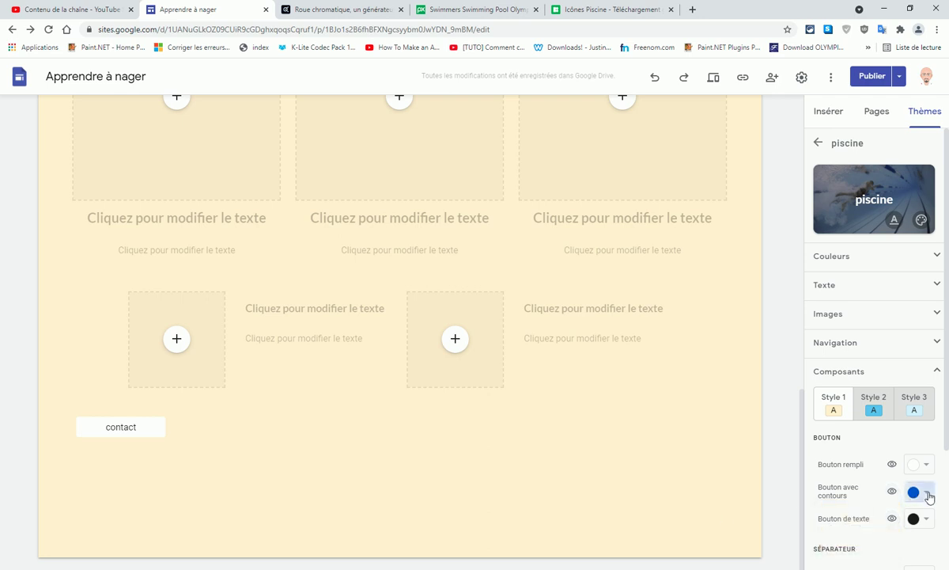
click(924, 493)
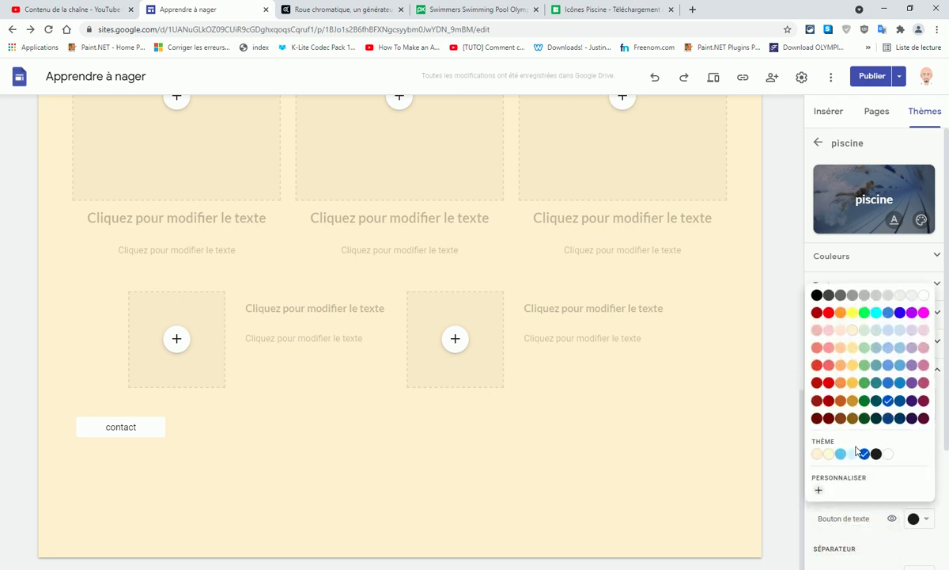
click(829, 313)
Step: Try the theme's red as the Style 1 filled button colour, and settle on black
click(918, 464)
click(817, 427)
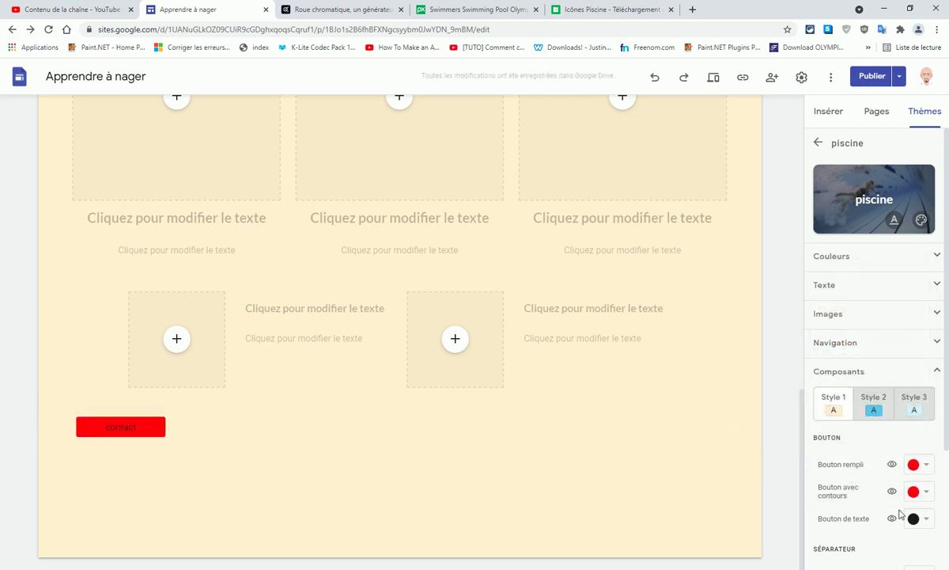
click(927, 464)
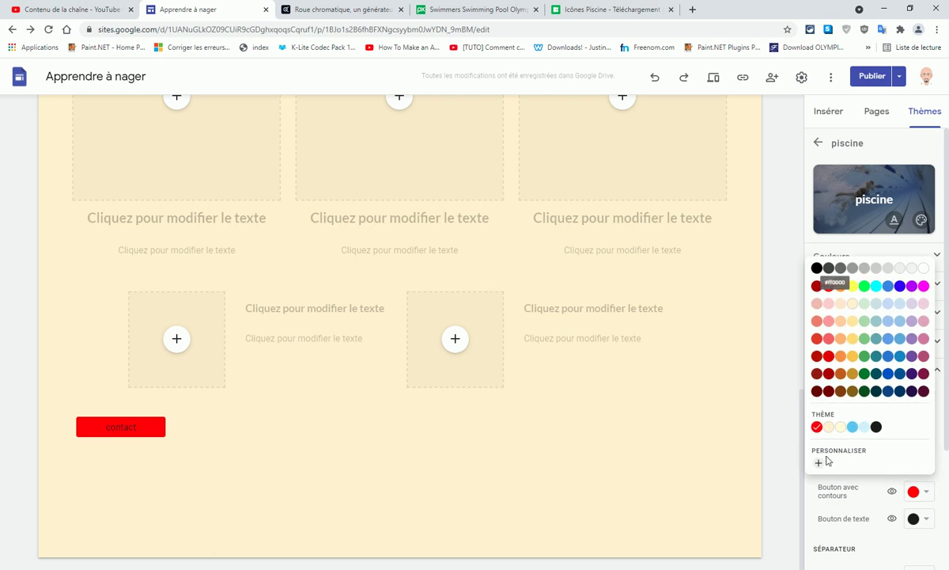
click(817, 274)
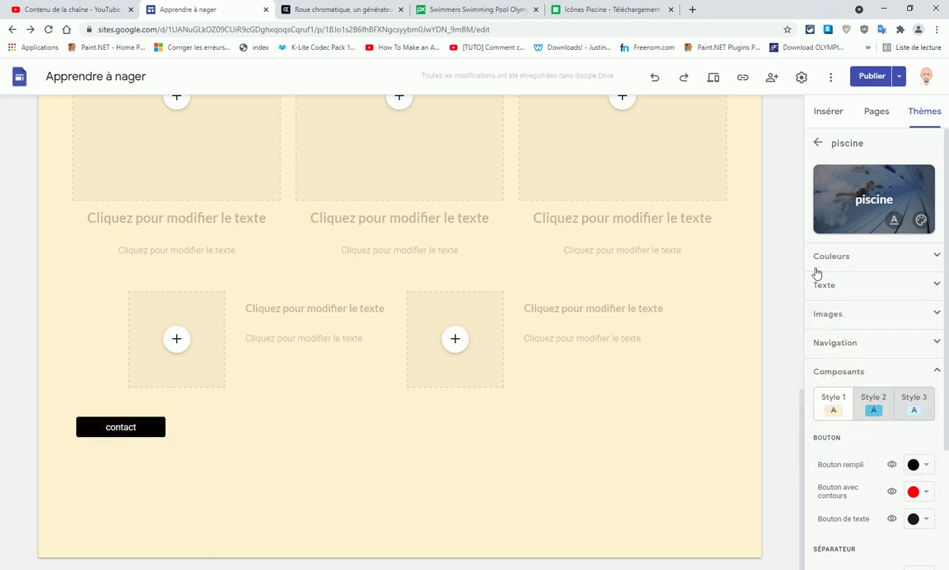
Step: Set the Style 2 link colour to the theme's medium sky blue and return to the theme list
click(874, 403)
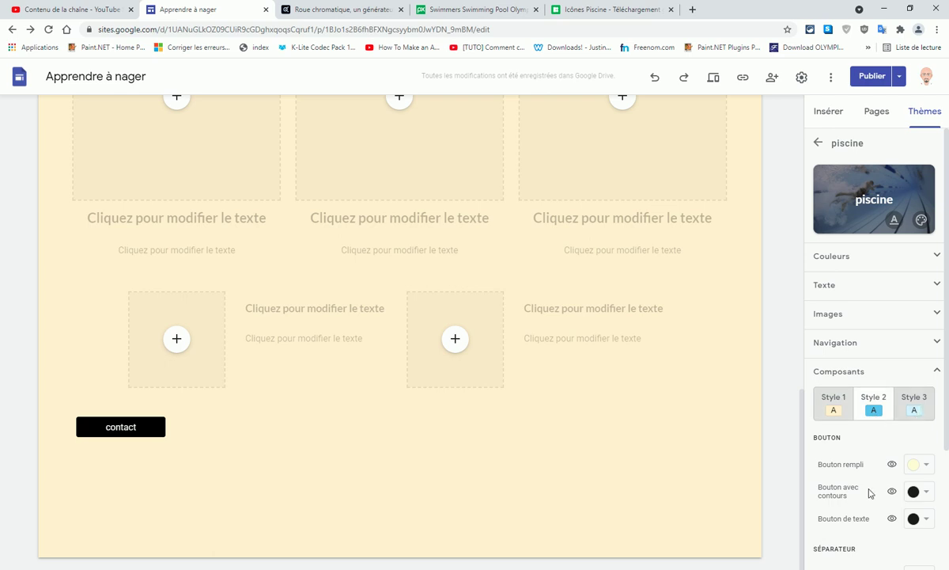
scroll(823, 507, down, 2)
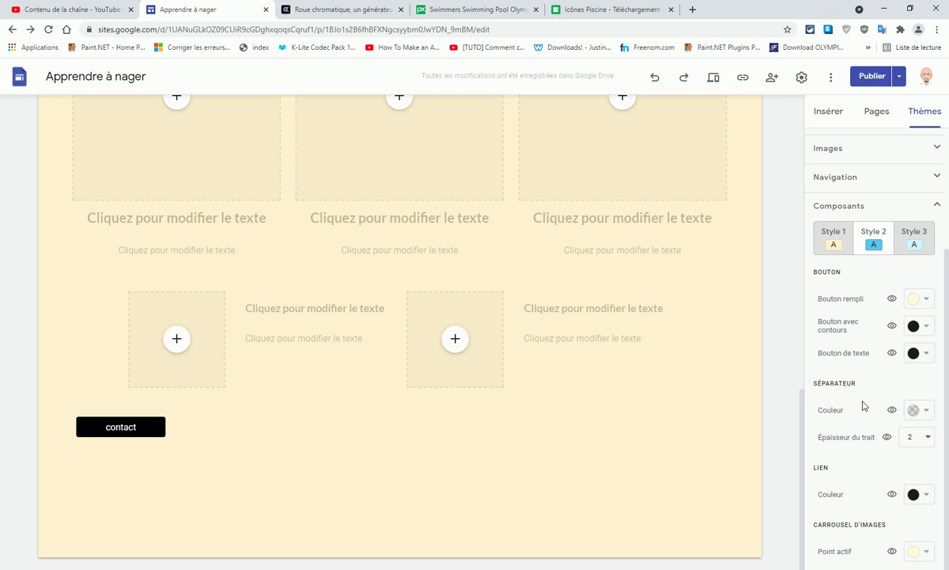
click(922, 492)
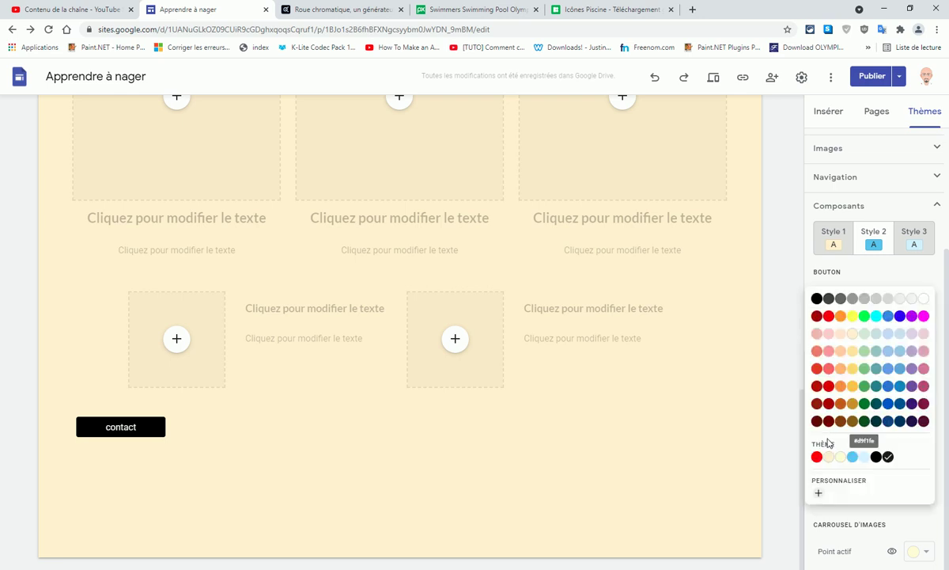
click(852, 457)
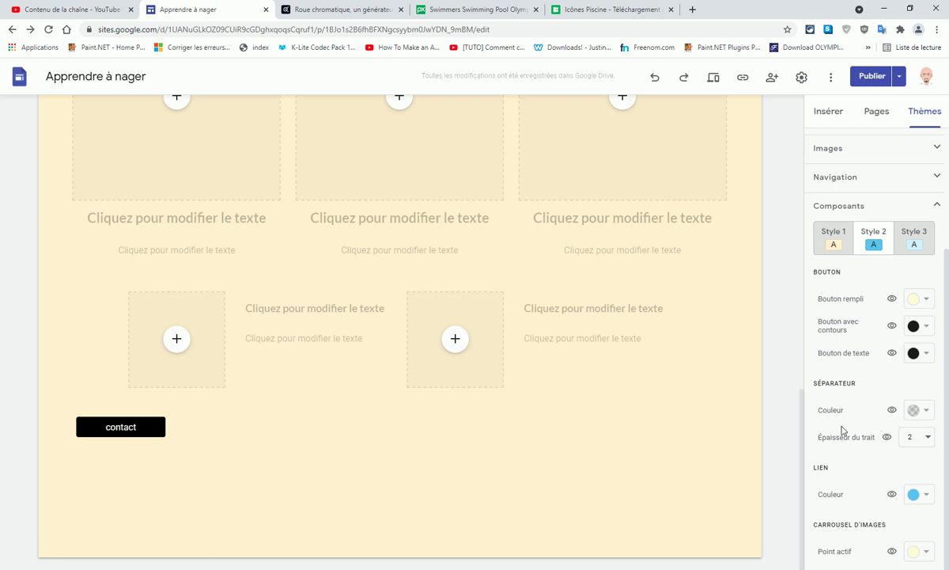
click(937, 208)
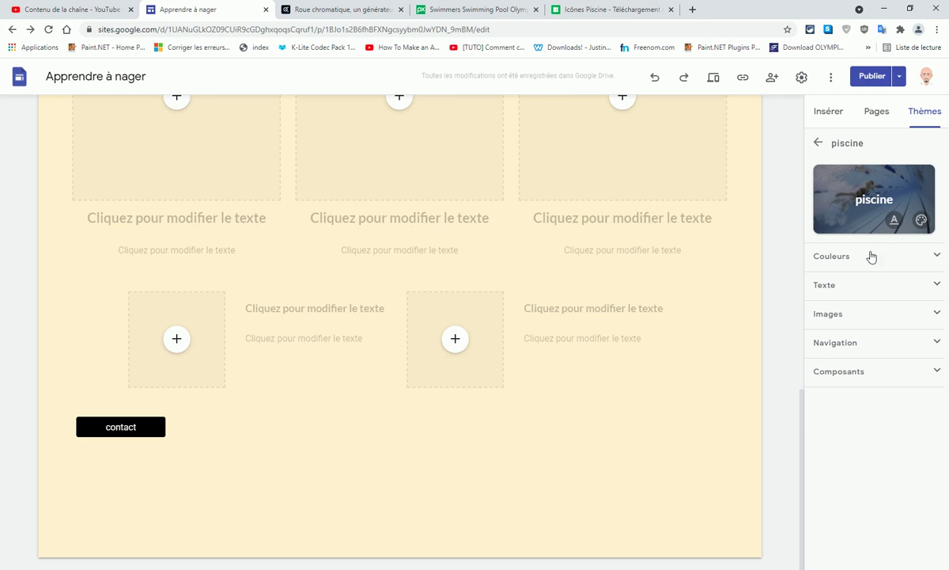
click(818, 143)
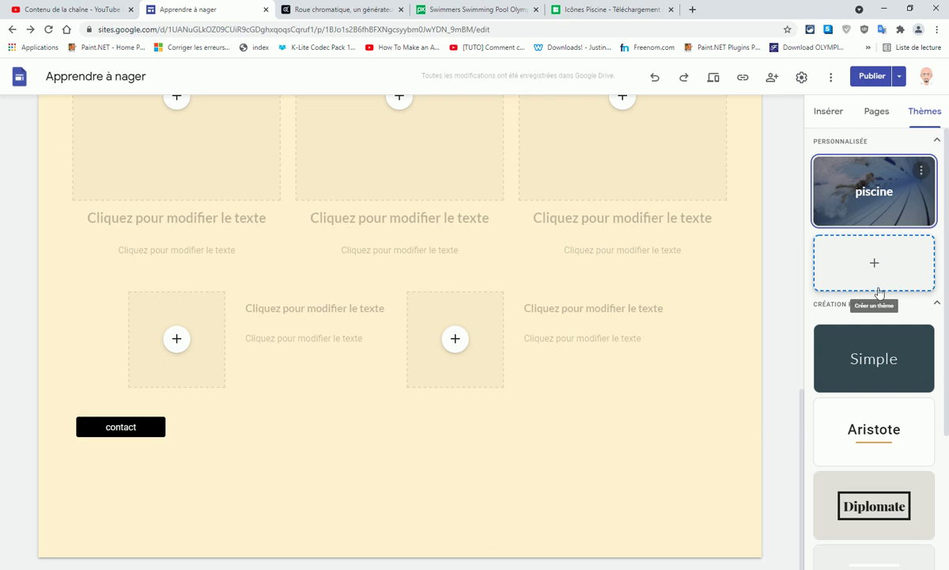
Step: Reopen the custom theme "piscine" for editing and anchor its header image to the top
scroll(399, 425, up, 9)
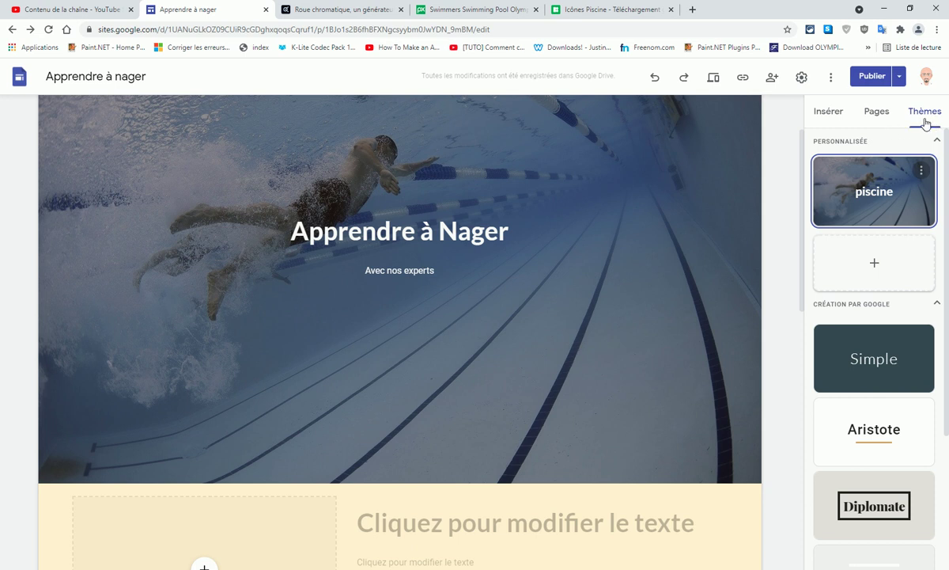
click(923, 175)
click(872, 196)
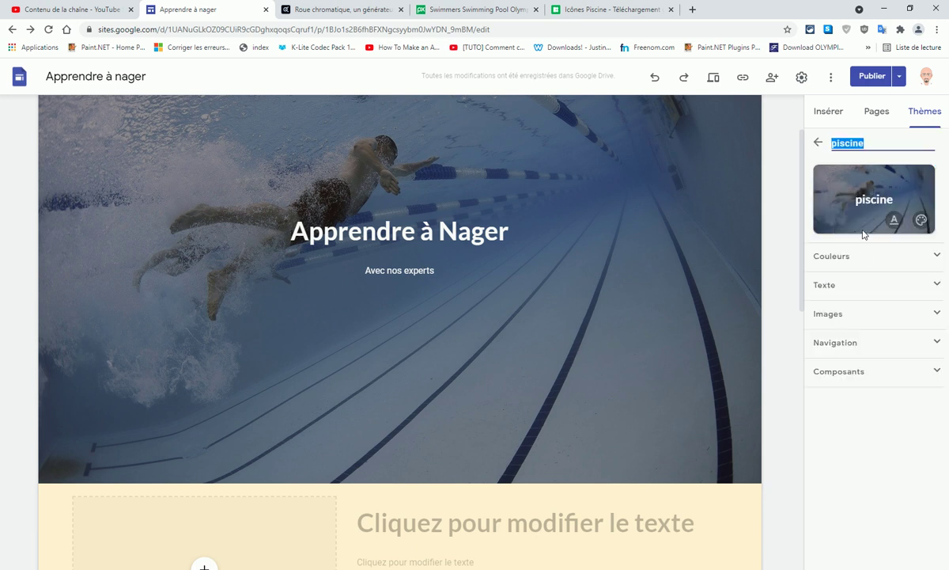
click(885, 316)
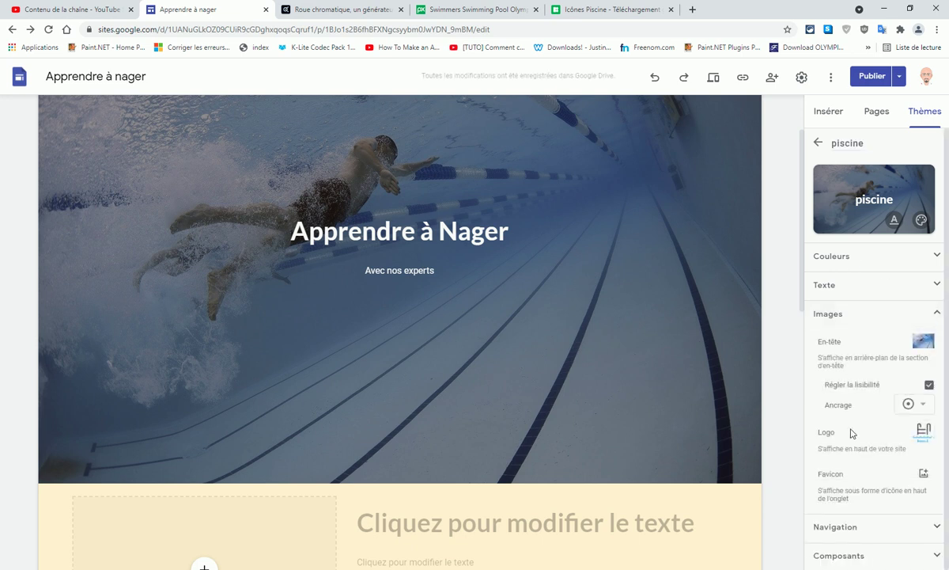
click(913, 403)
click(887, 457)
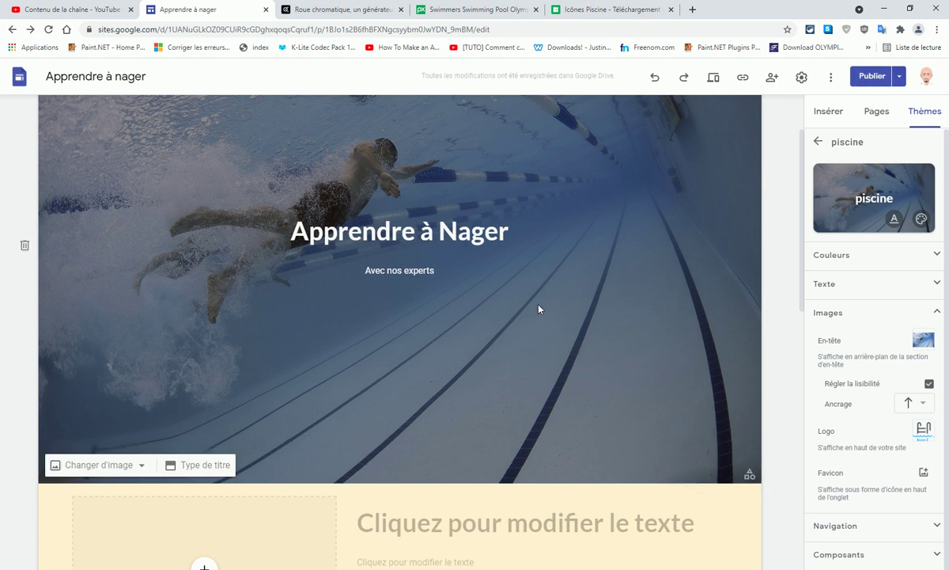
scroll(584, 353, down, 3)
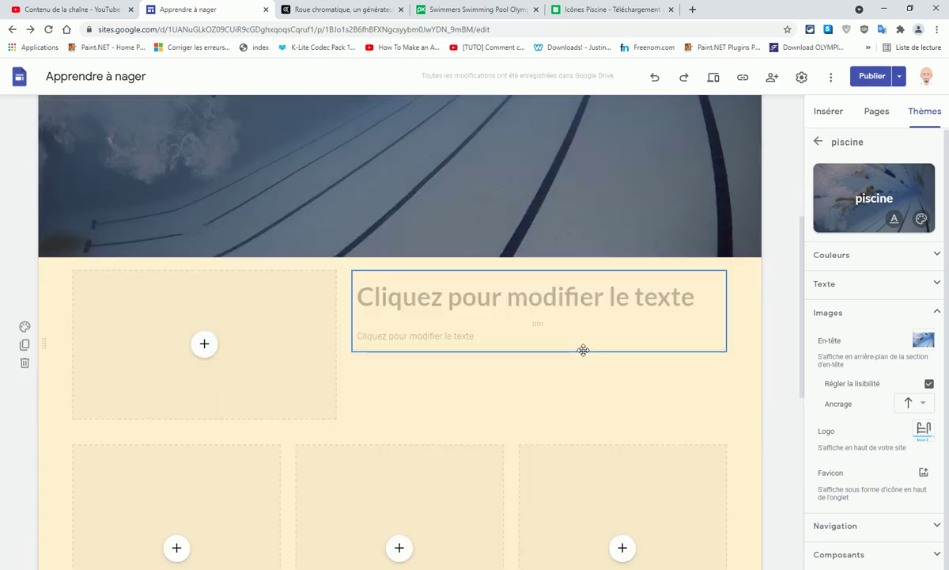